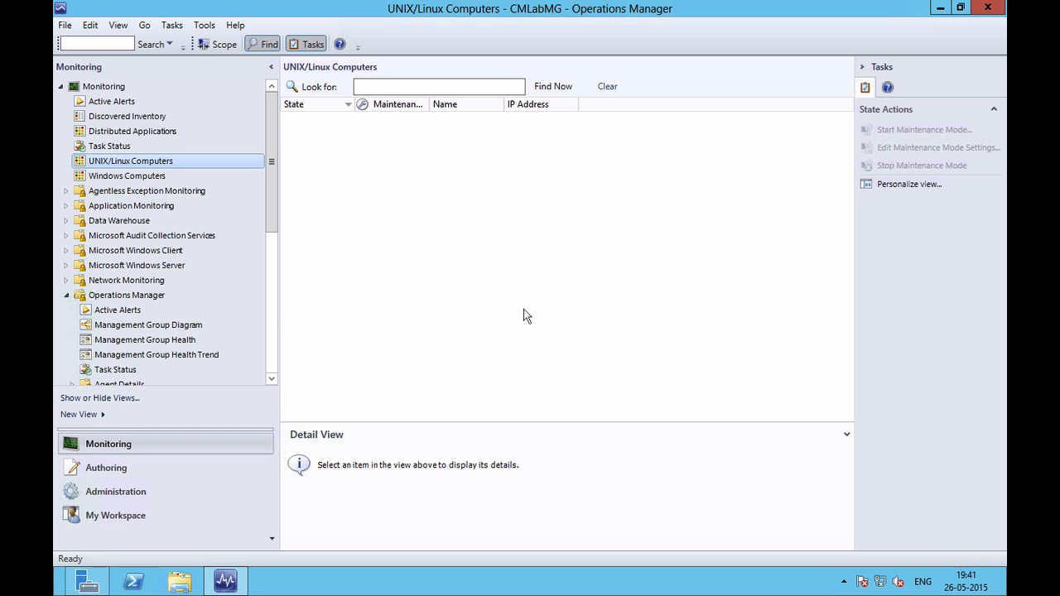
Switch to the Administration workspace to see agent-managed SCDC.CMLab.Corp listed as Healthy.
left_click(143, 495)
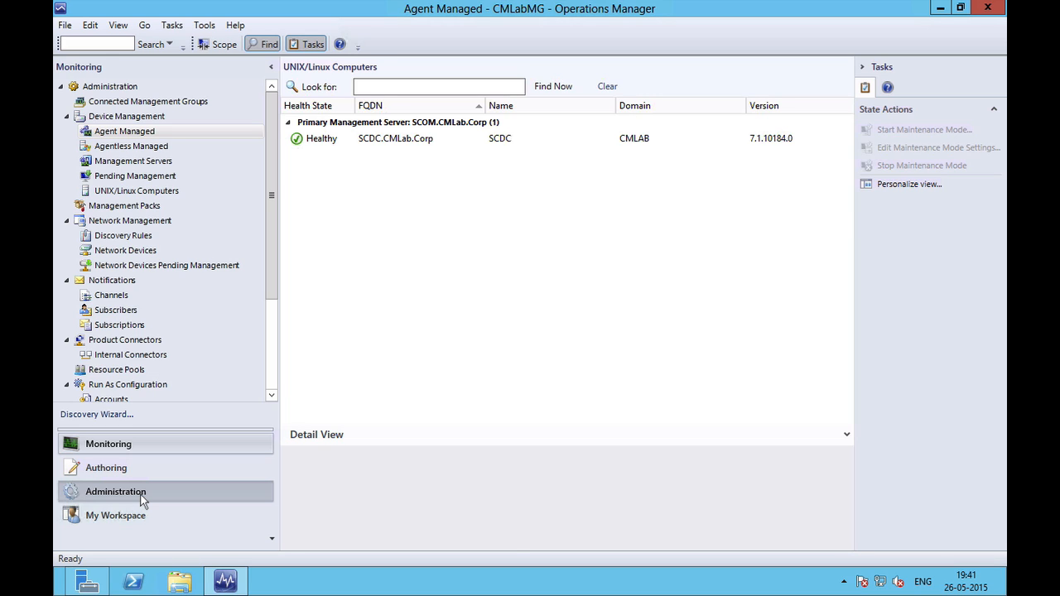
Open System Center Advisor > Advisor Connection in Administration and start re-configuring the Advisor connection.
left_click(141, 495)
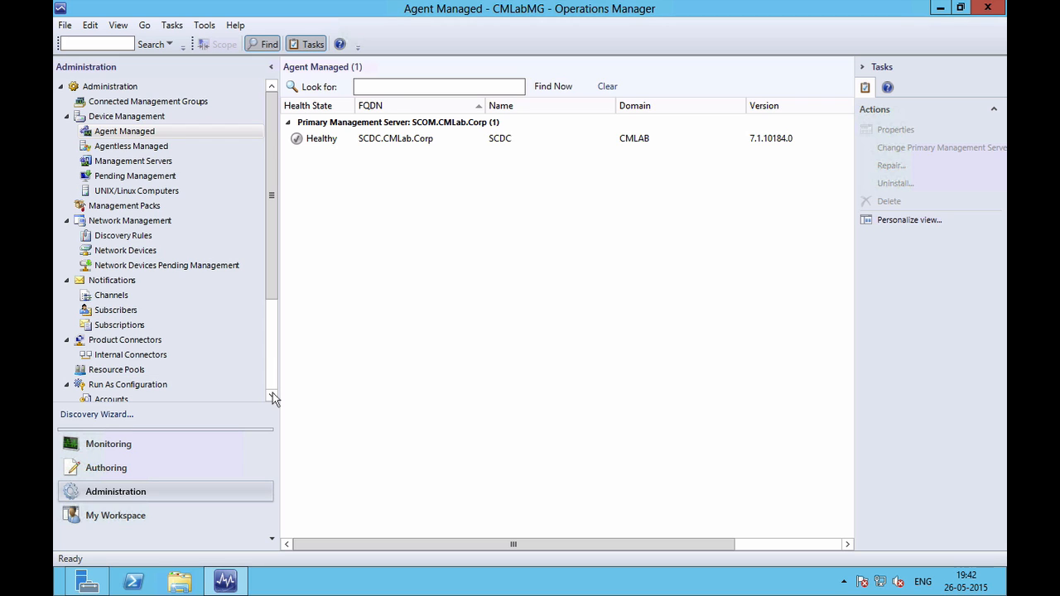
scroll(272, 393, "down", 3)
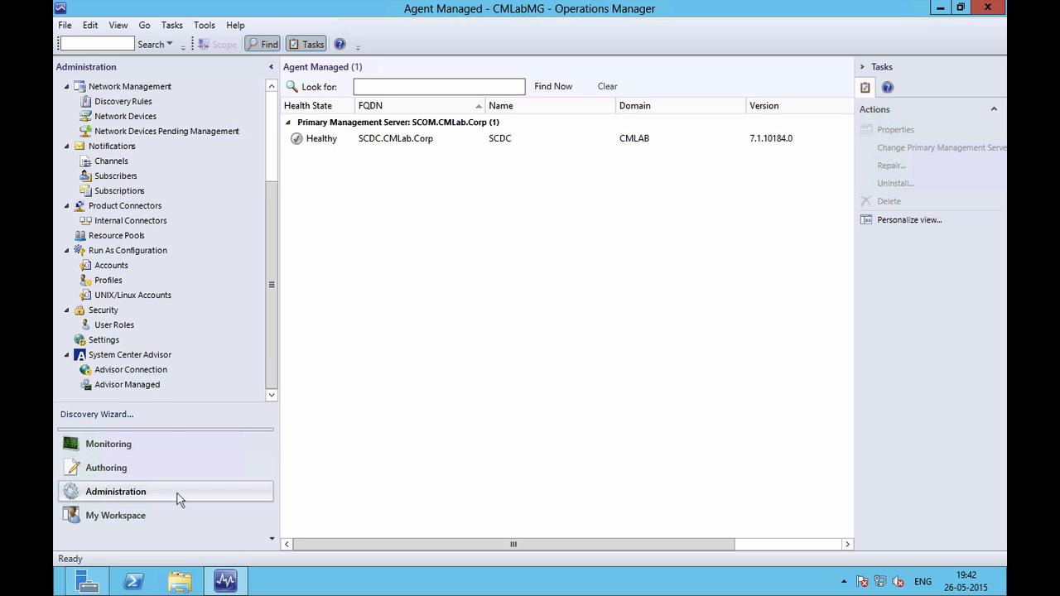
left_click(144, 356)
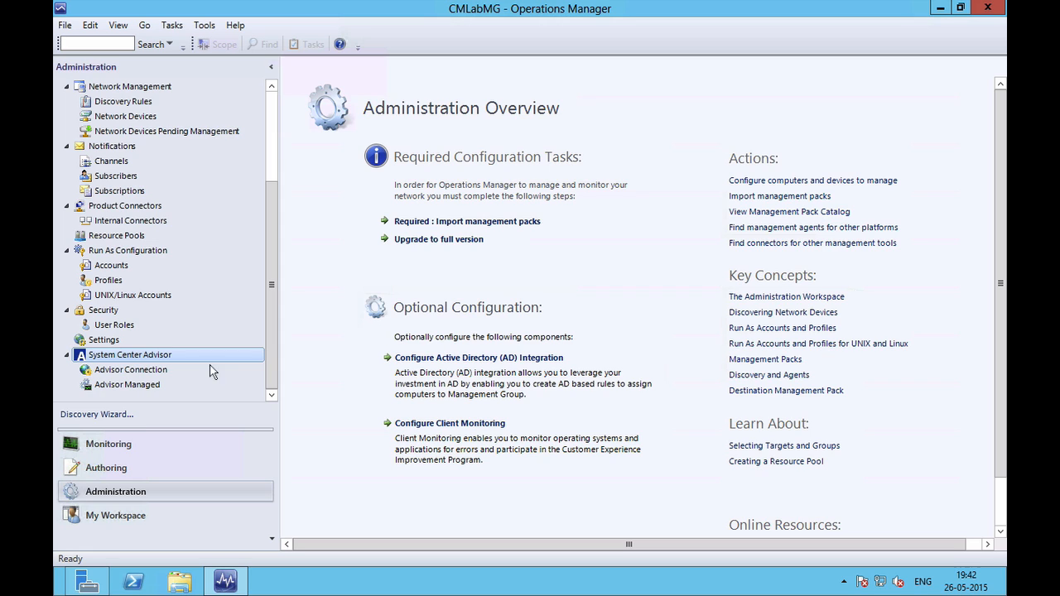
left_click(153, 373)
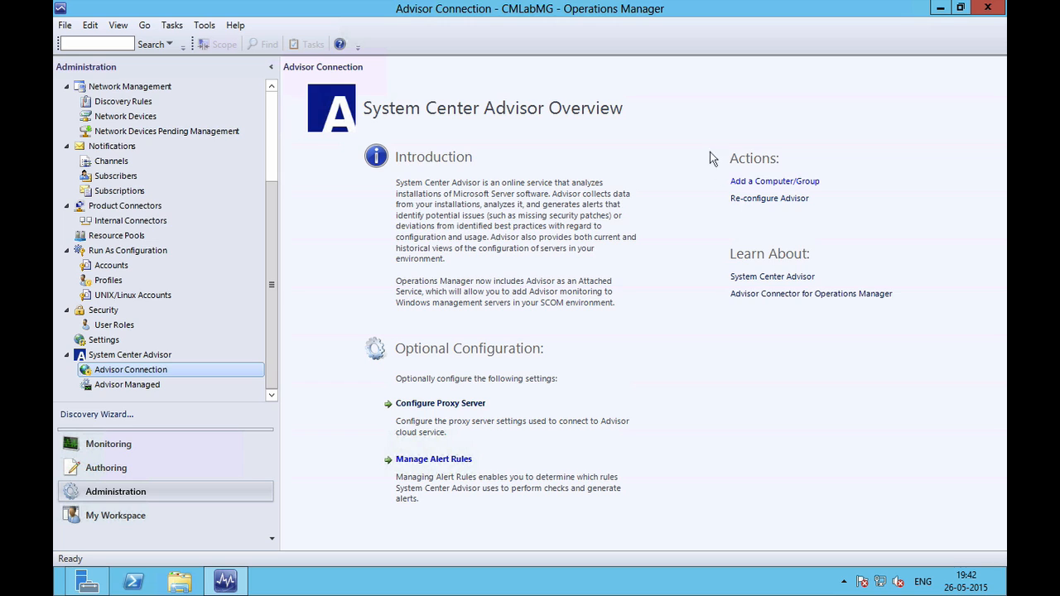
left_click(772, 203)
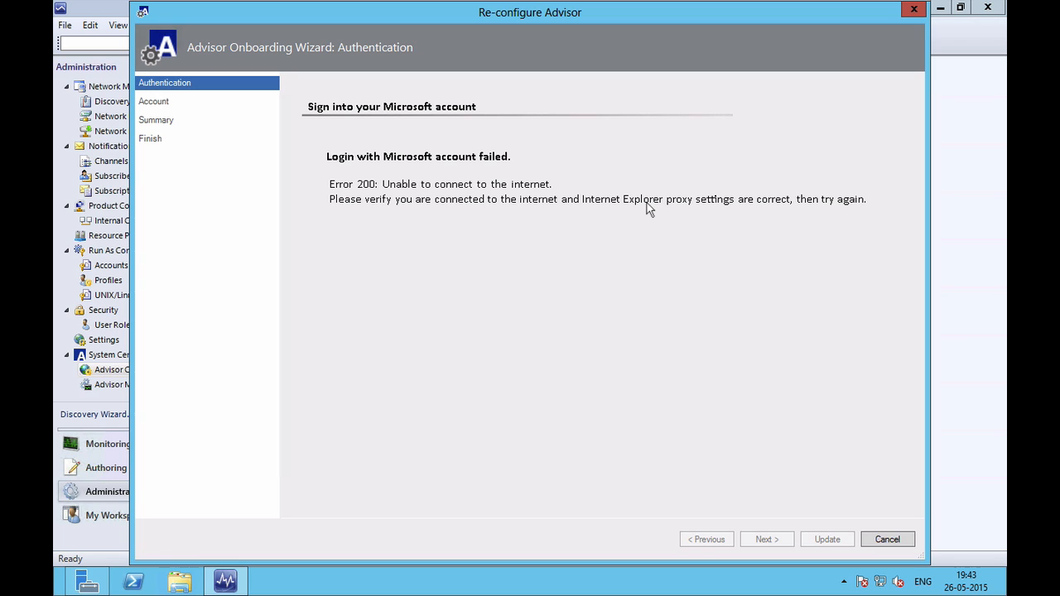
left_click(887, 540)
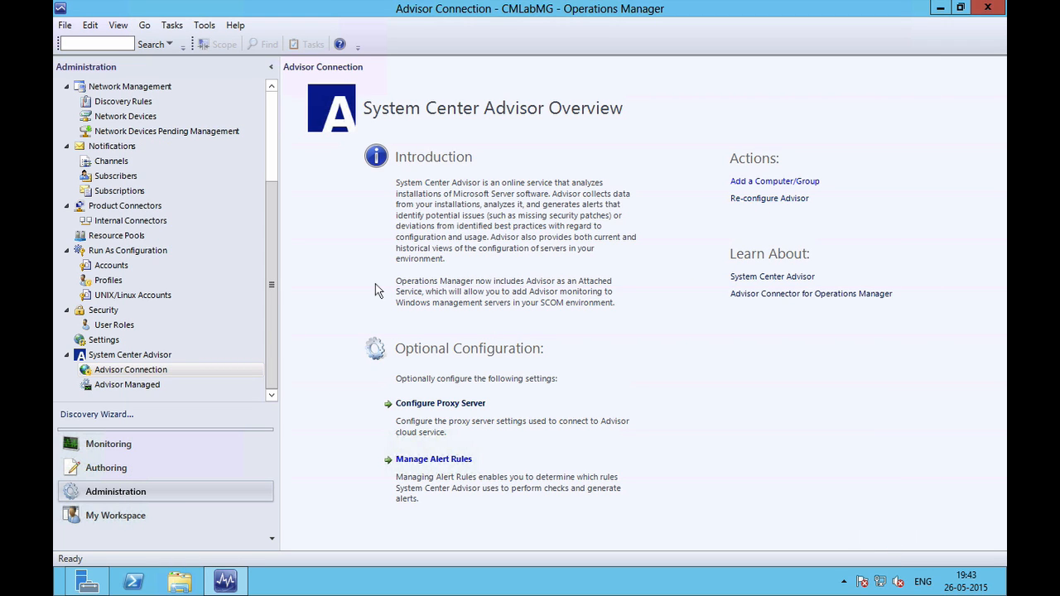
List the Advisor Managed computers, then search Windows Servers, pick SCDC and SCOM, and cancel the search.
left_click(139, 385)
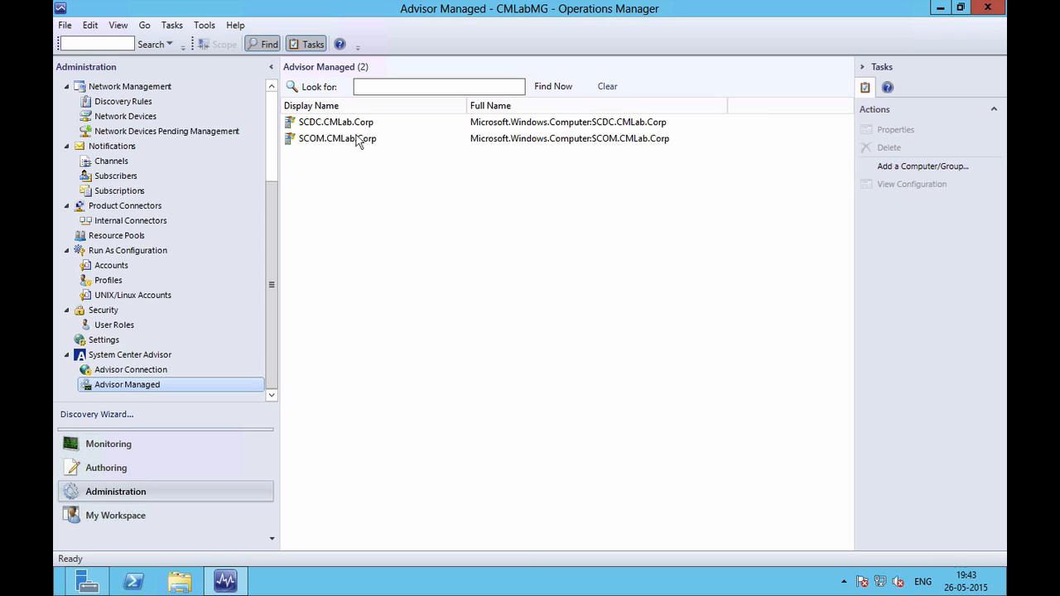
left_click(915, 167)
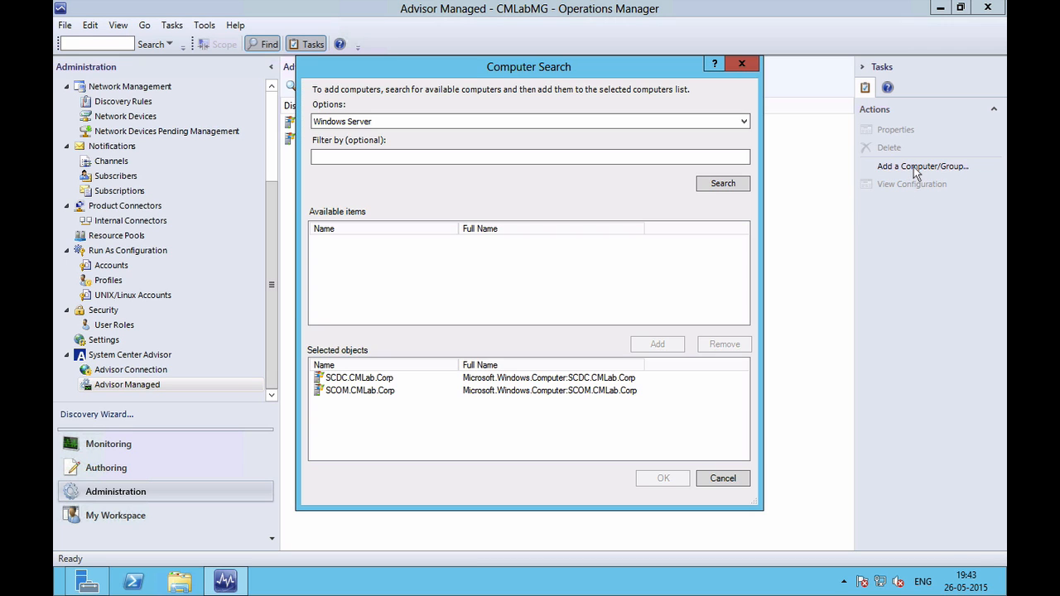
left_click(720, 183)
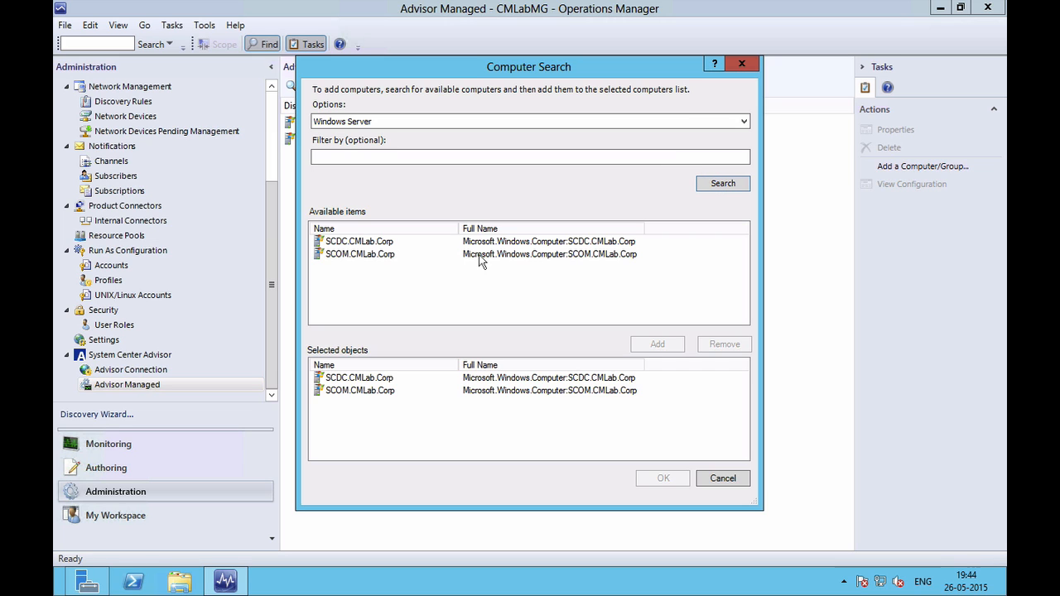
left_click(370, 242)
left_click(370, 257, "shift")
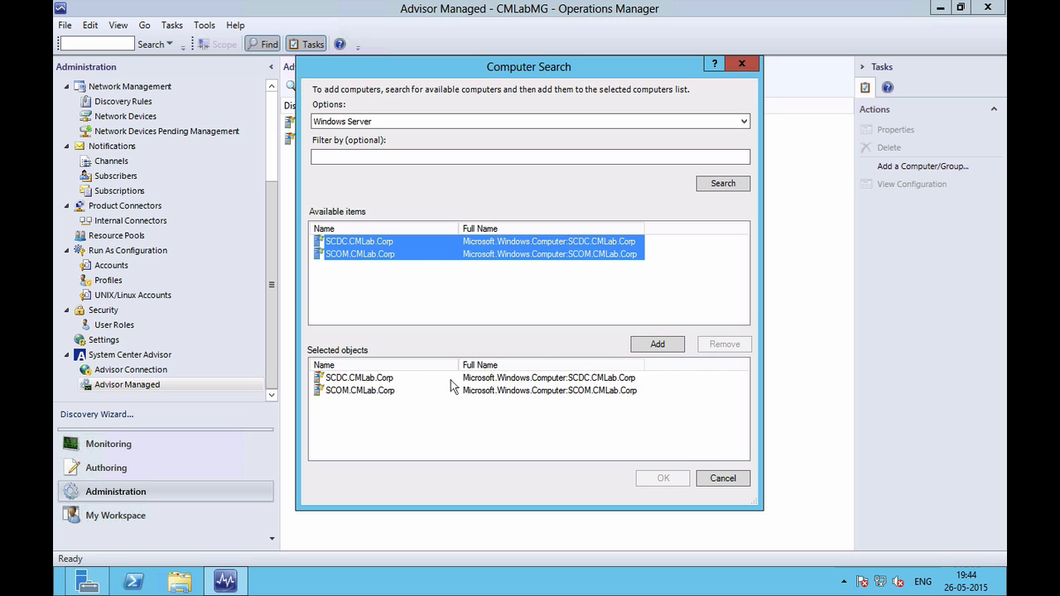
left_click(721, 479)
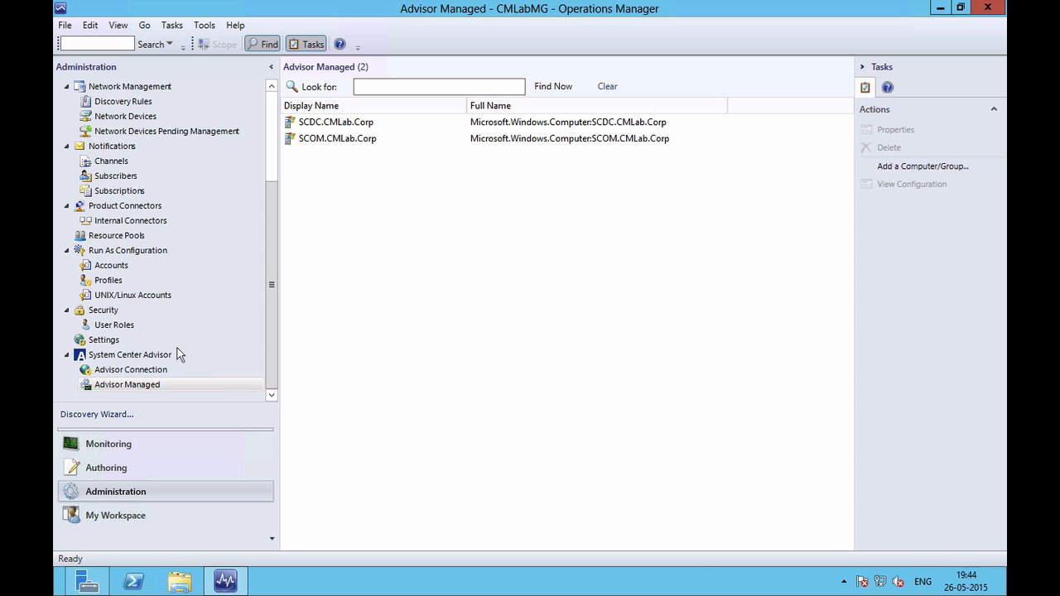
left_click(135, 447)
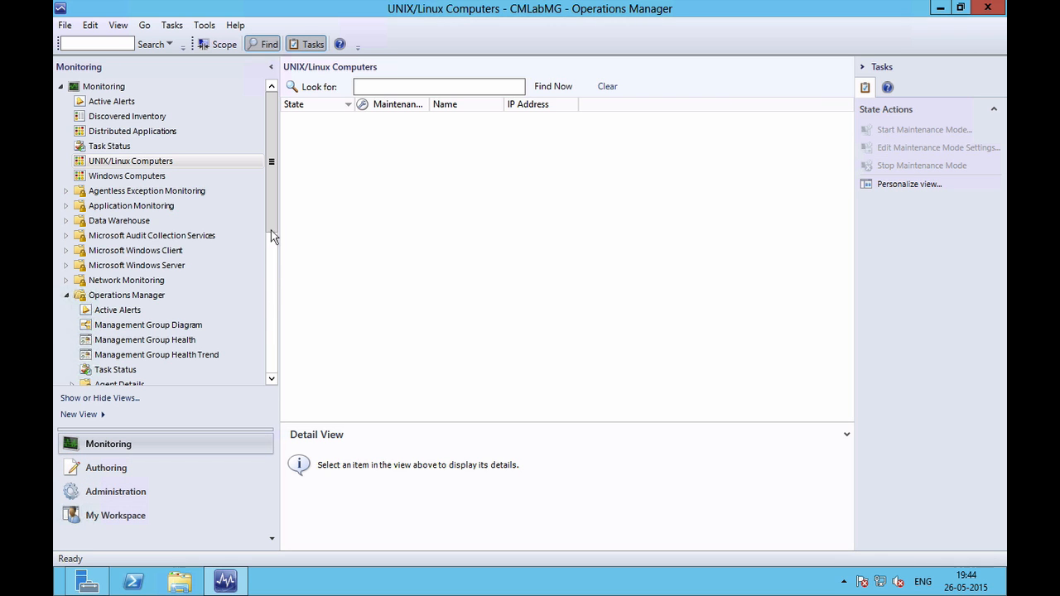
In Monitoring, expand System Center Advisor and view its Active Alerts and Advisor Health State.
left_click_drag(271, 230, 270, 348)
left_click(138, 296)
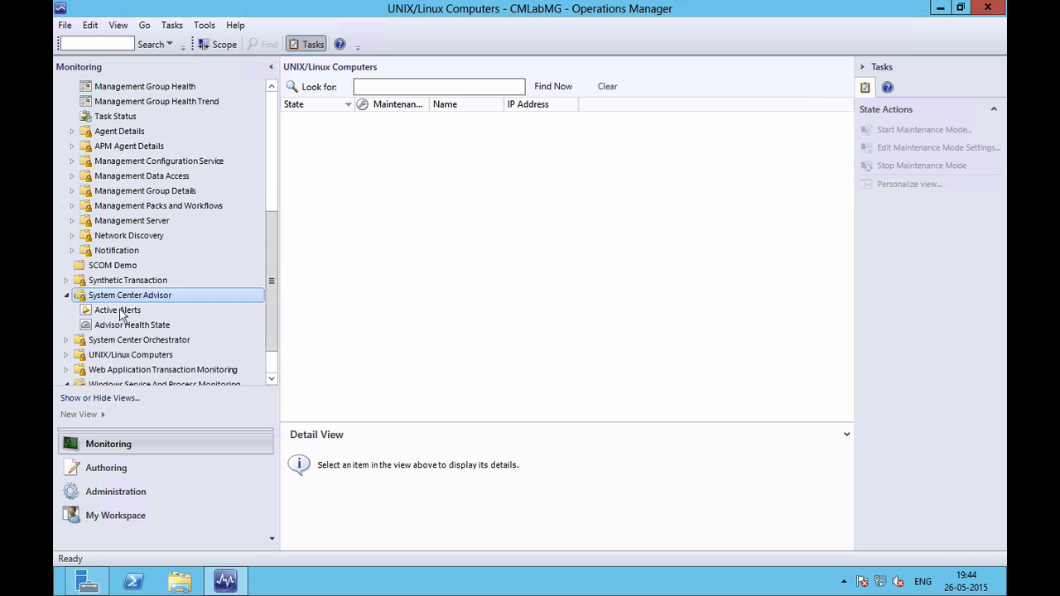
left_click(120, 312)
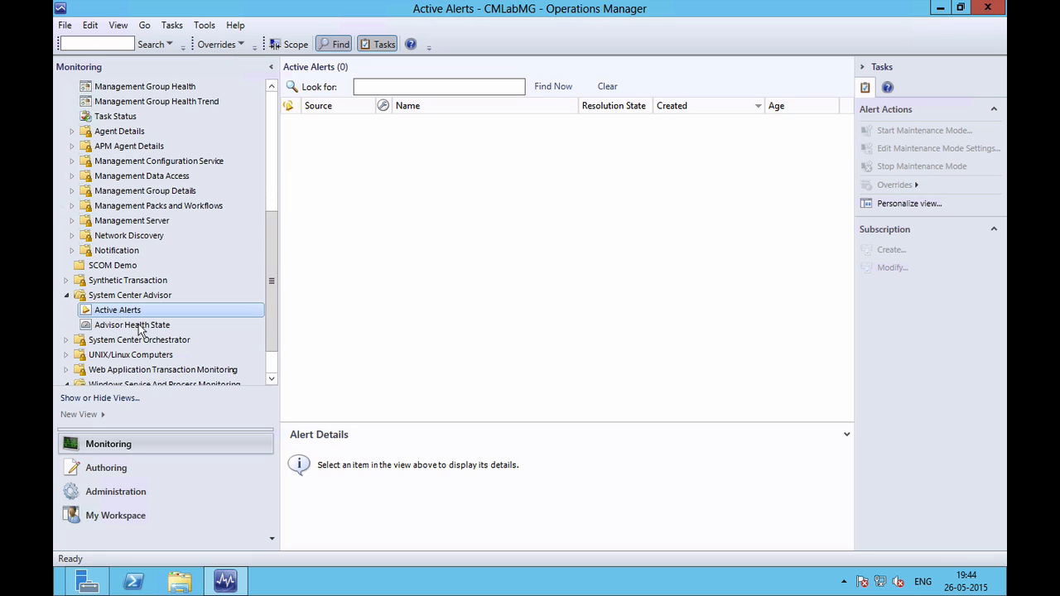
left_click(142, 327)
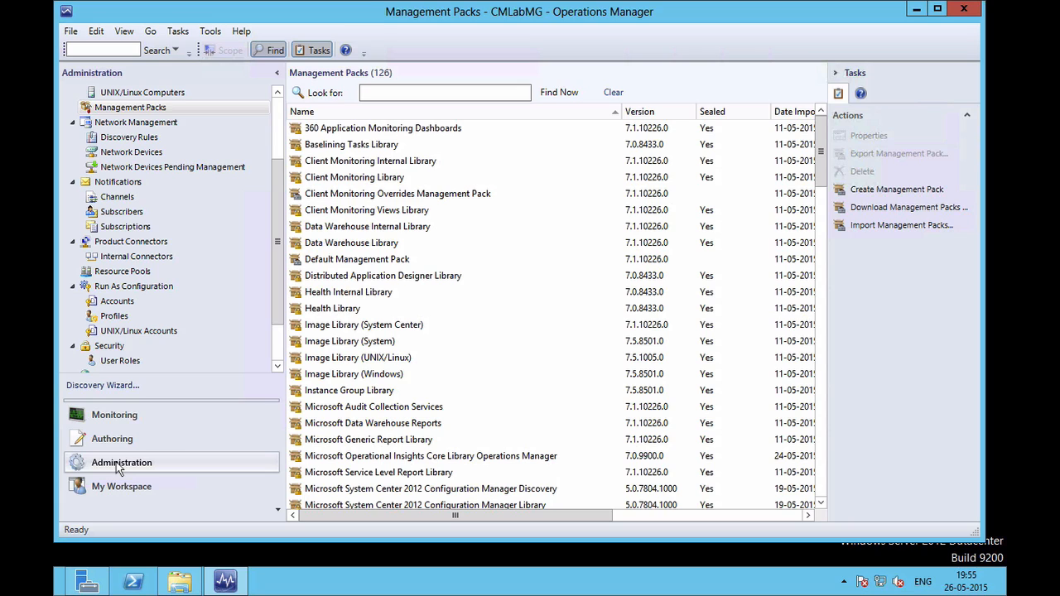
Start importing management packs from disk, skipping the online catalog dependency search.
left_click(119, 466)
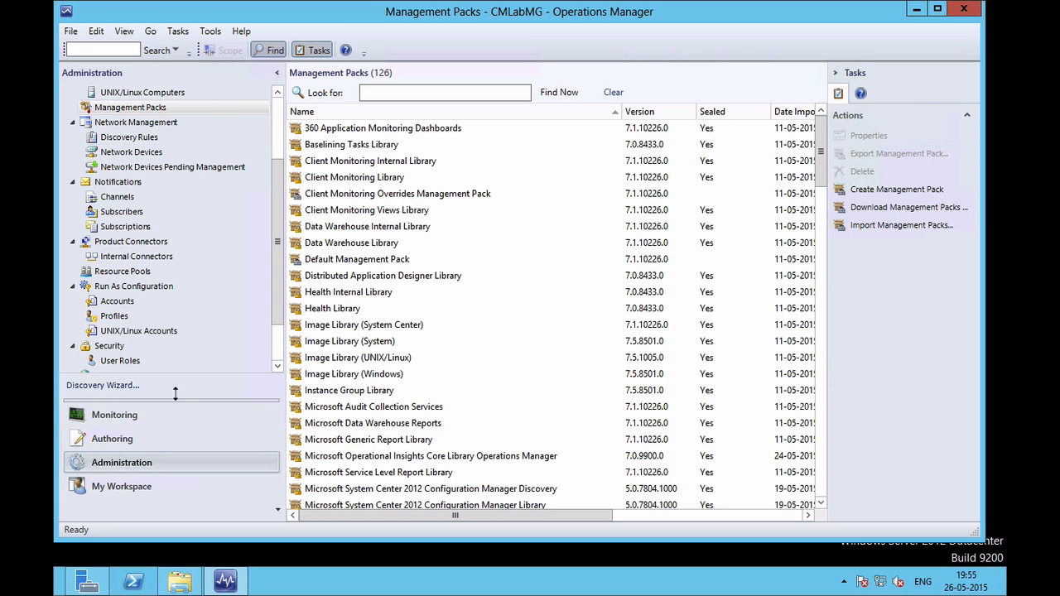
right_click(154, 113)
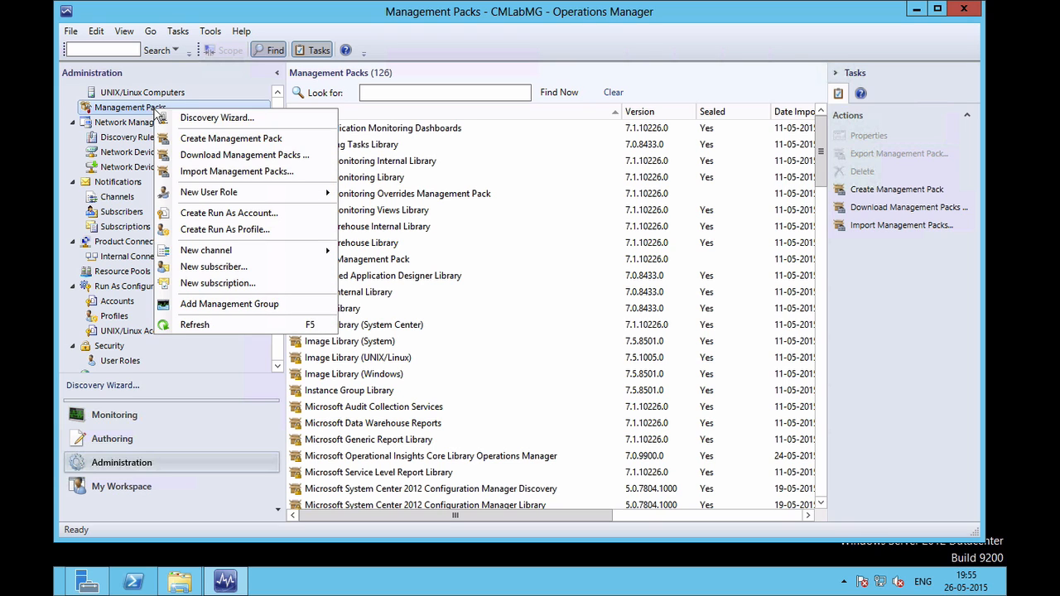
left_click(224, 169)
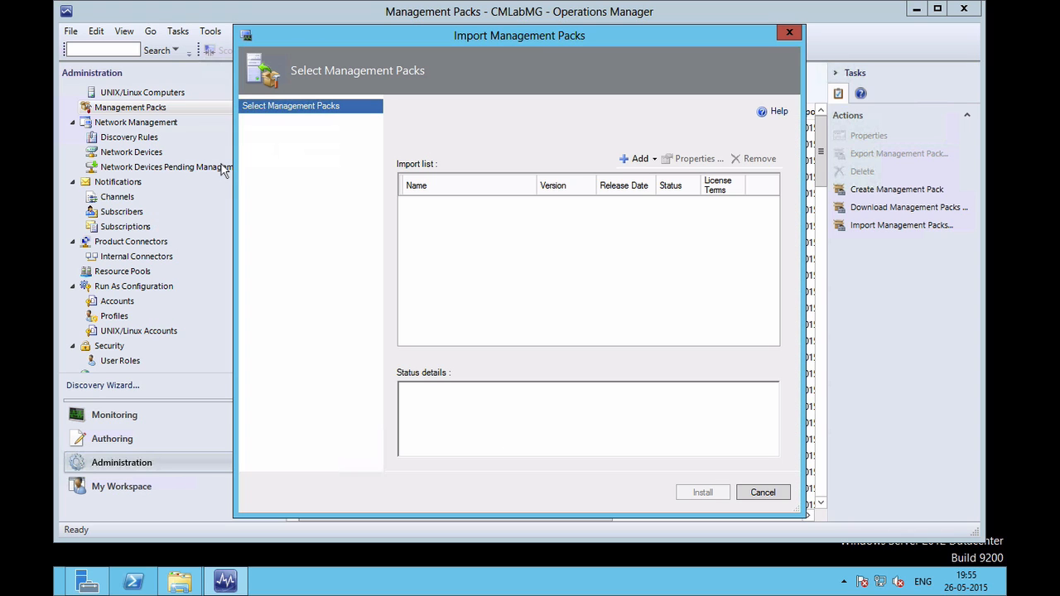
left_click(634, 159)
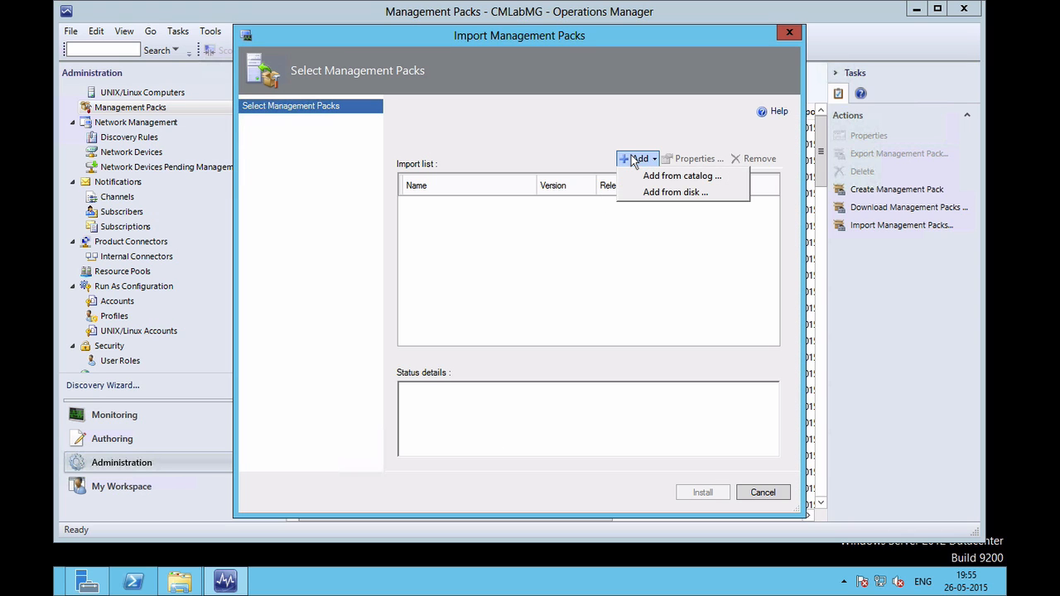
left_click(651, 191)
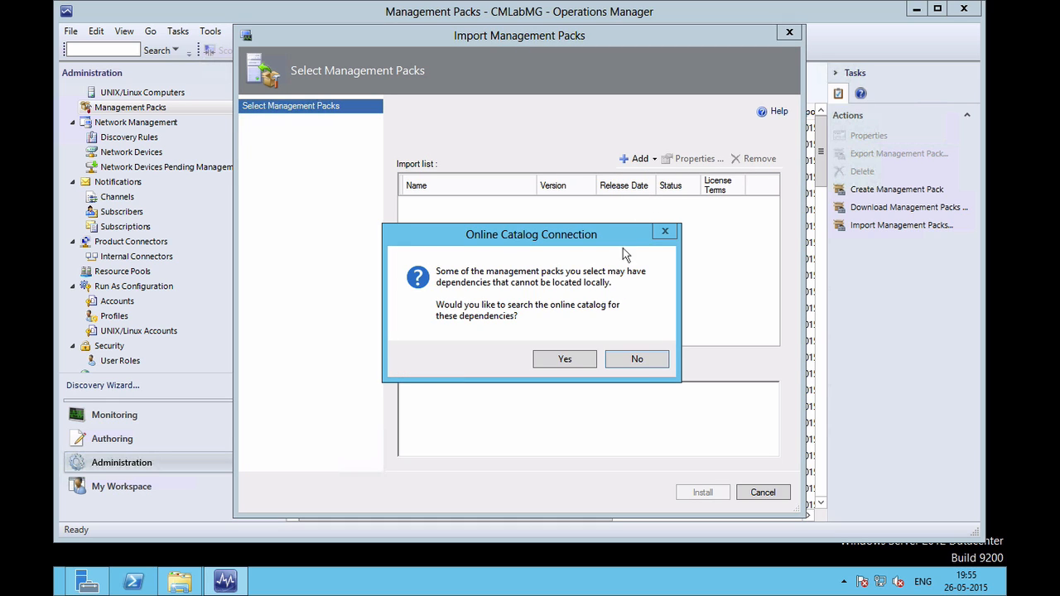
left_click(643, 360)
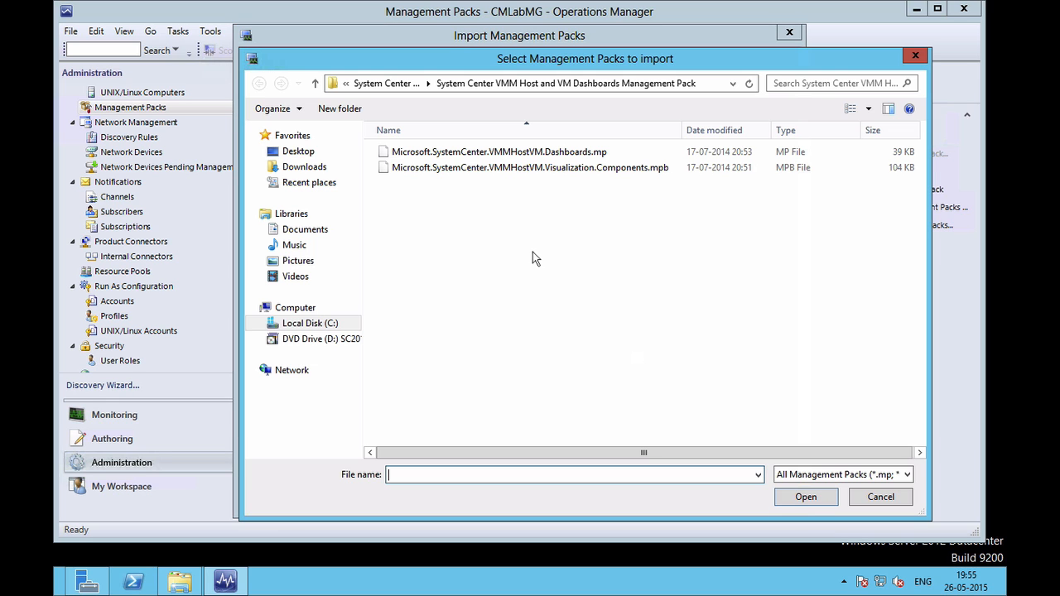
Load all 11 Windows Server Operating System pack files into the import list.
left_click(392, 84)
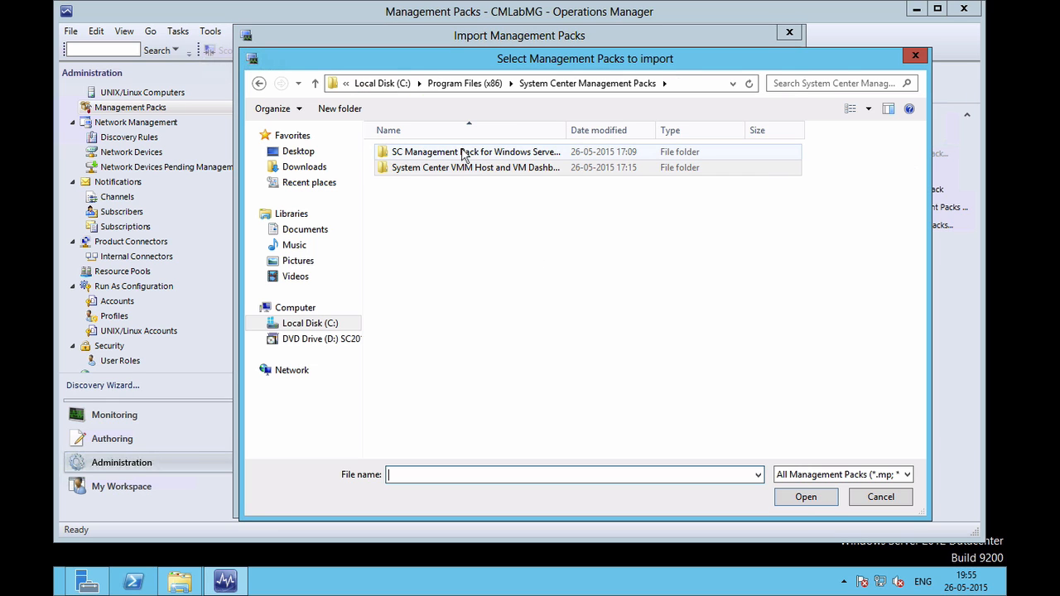
left_click_drag(567, 128, 704, 129)
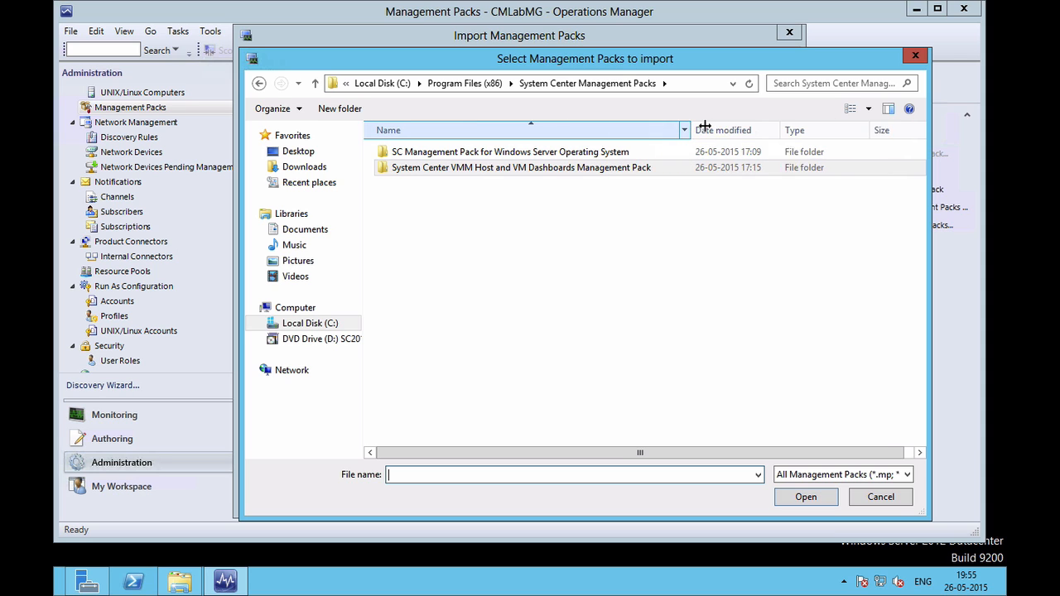
double_click(598, 156)
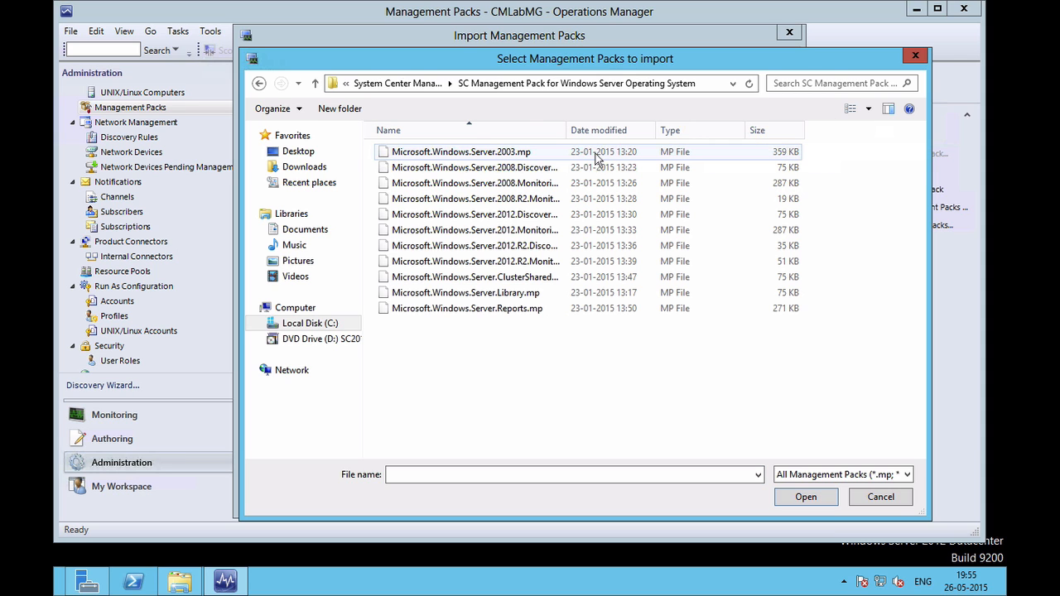
left_click(532, 154)
left_click(515, 308, "shift")
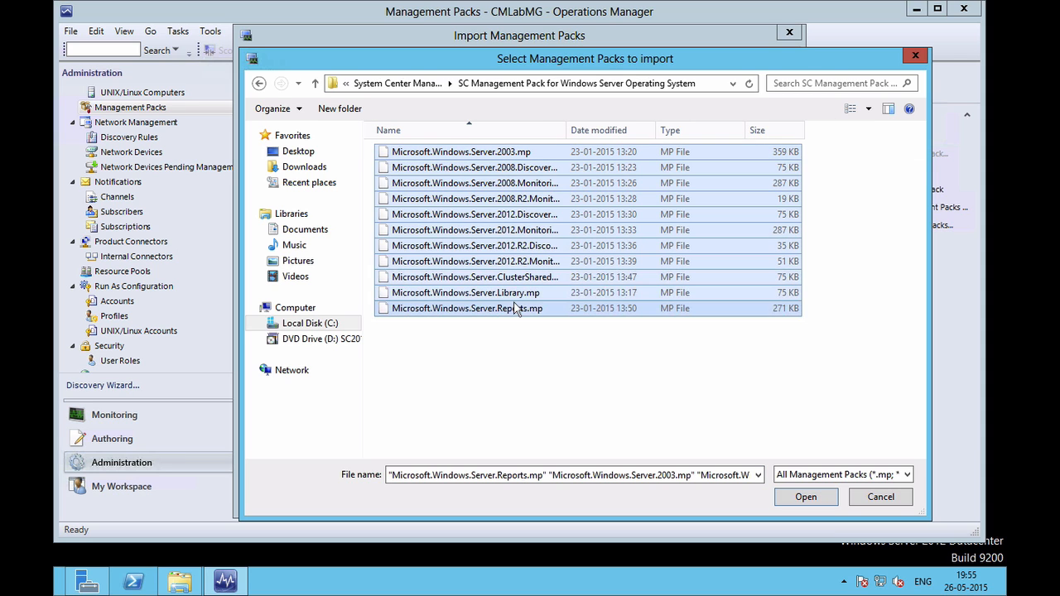
left_click(808, 499)
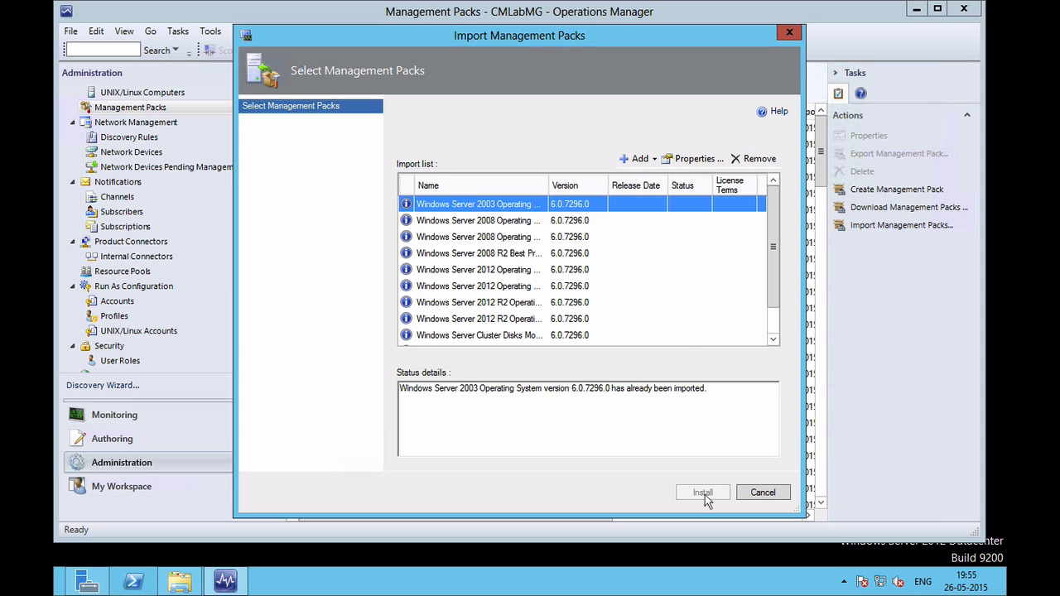
Abandon the import, check the Windows Server 2003 and 2012 R2 packs, then open My Workspace.
left_click(756, 496)
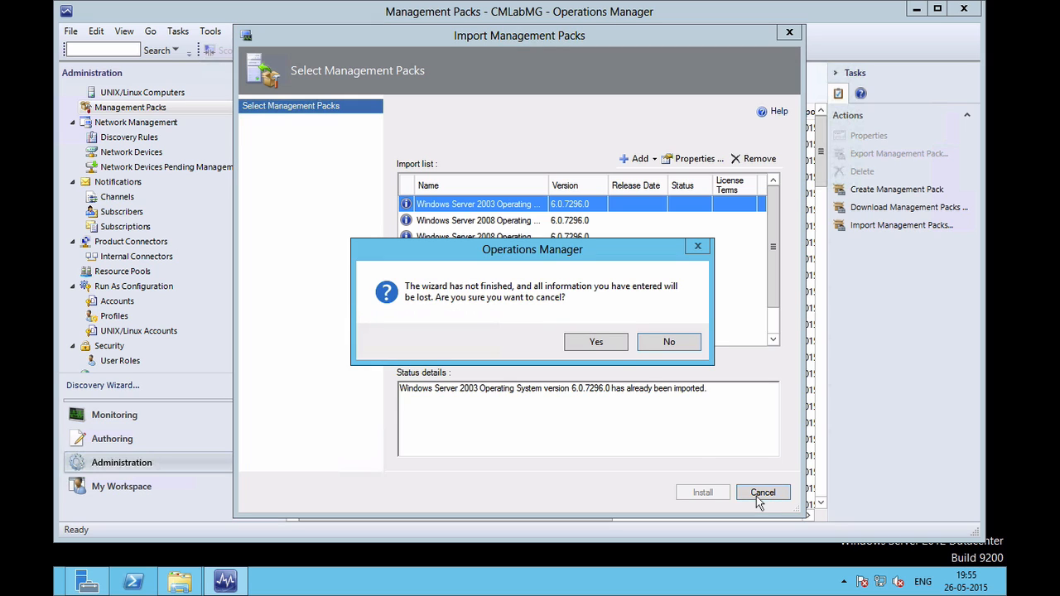
left_click(594, 343)
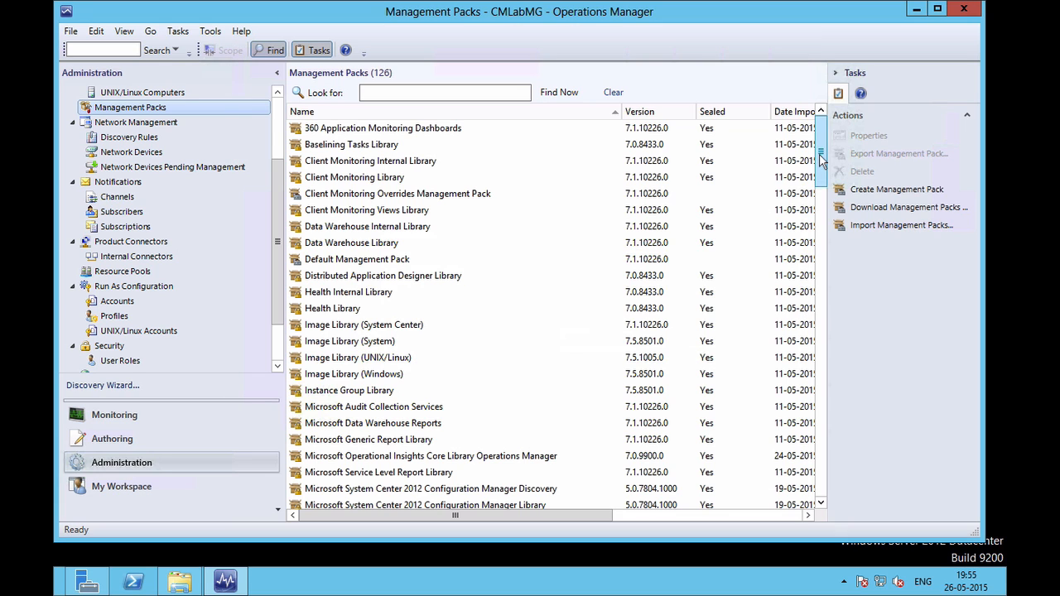
left_click_drag(822, 159, 825, 485)
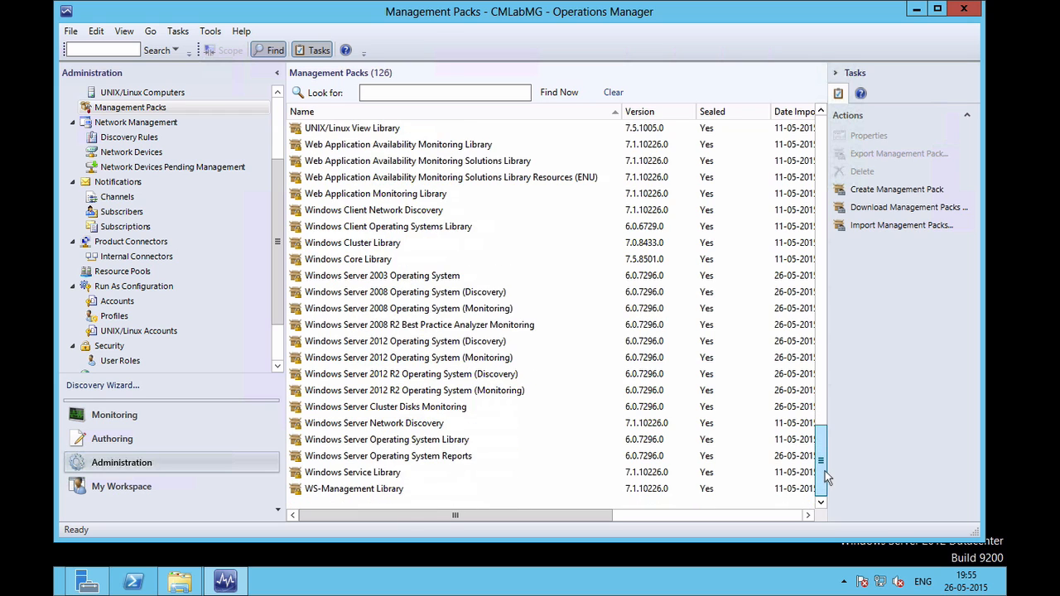
left_click(434, 278)
left_click(419, 392)
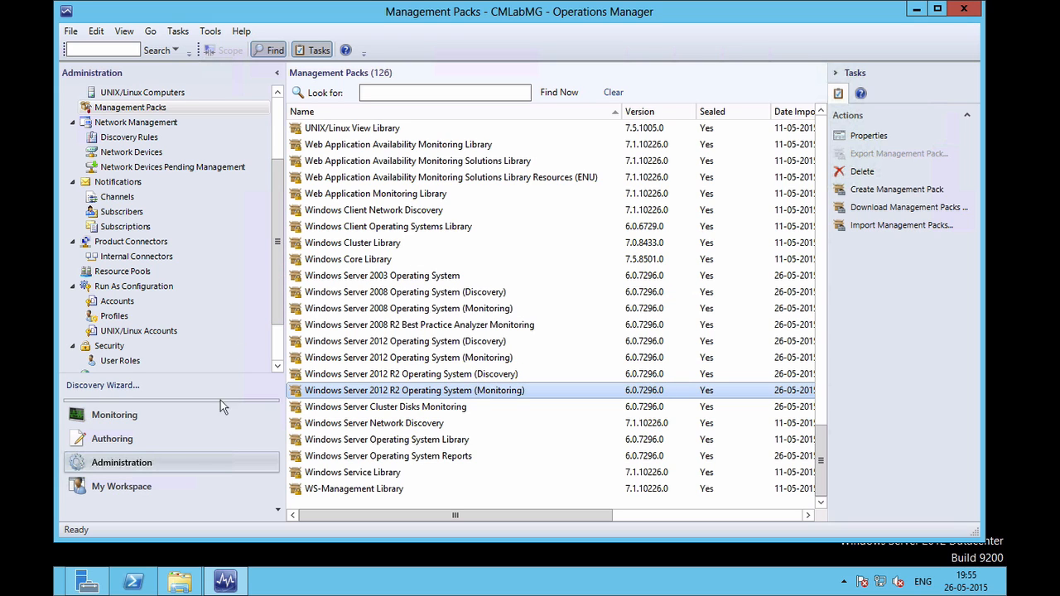
left_click(153, 497)
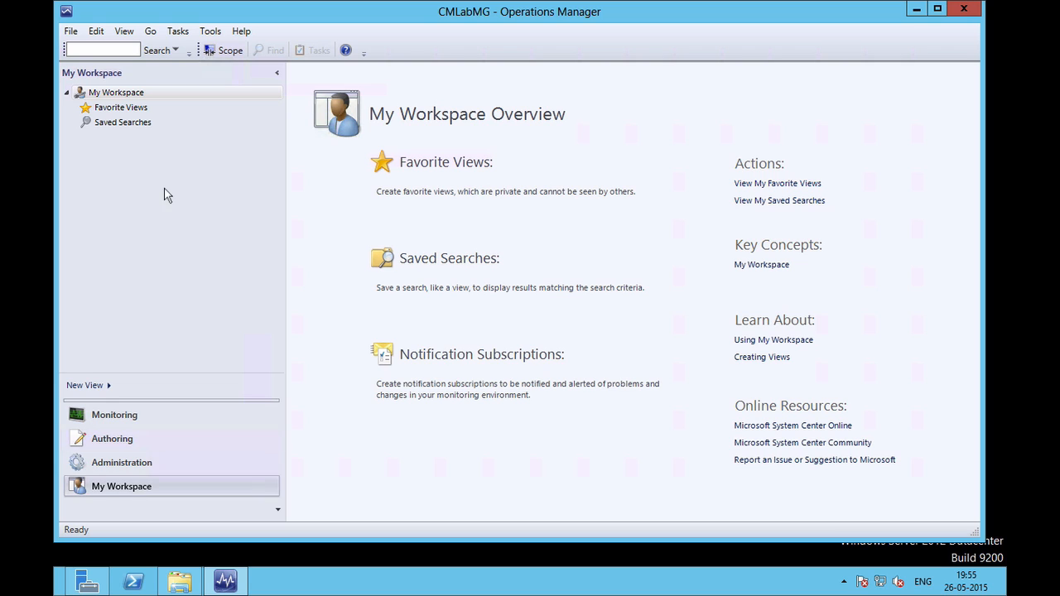
Go to Authoring > Monitors and clear the Windows Server Logical Disk scope.
left_click(130, 440)
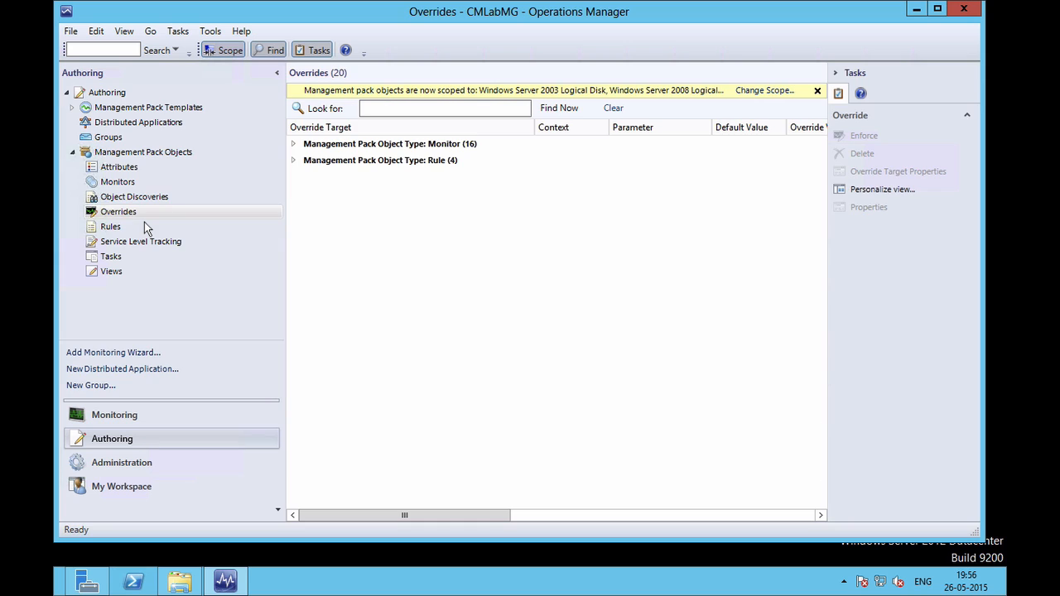
left_click(117, 185)
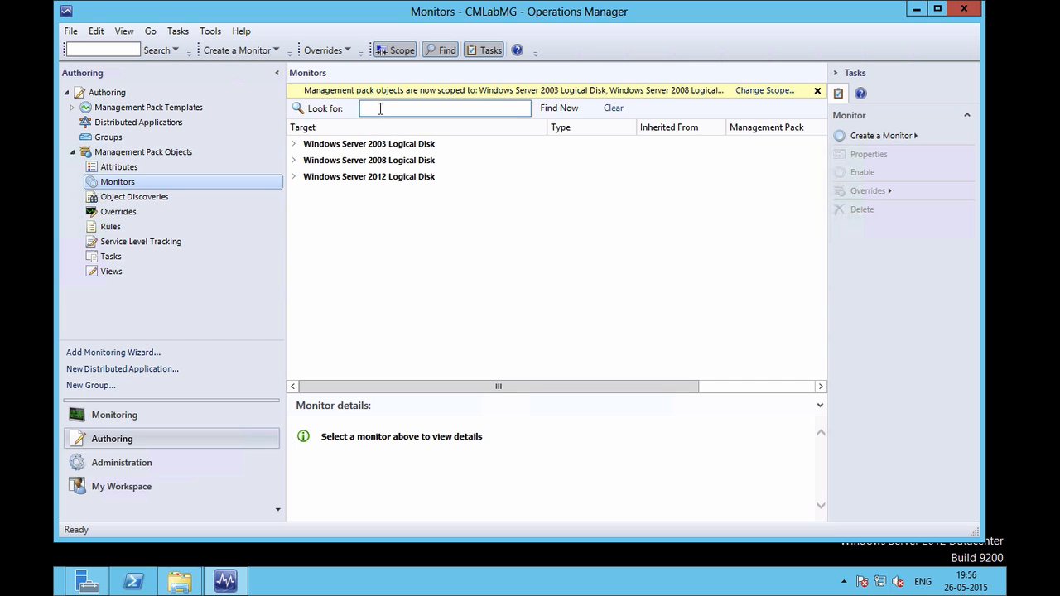
left_click(393, 51)
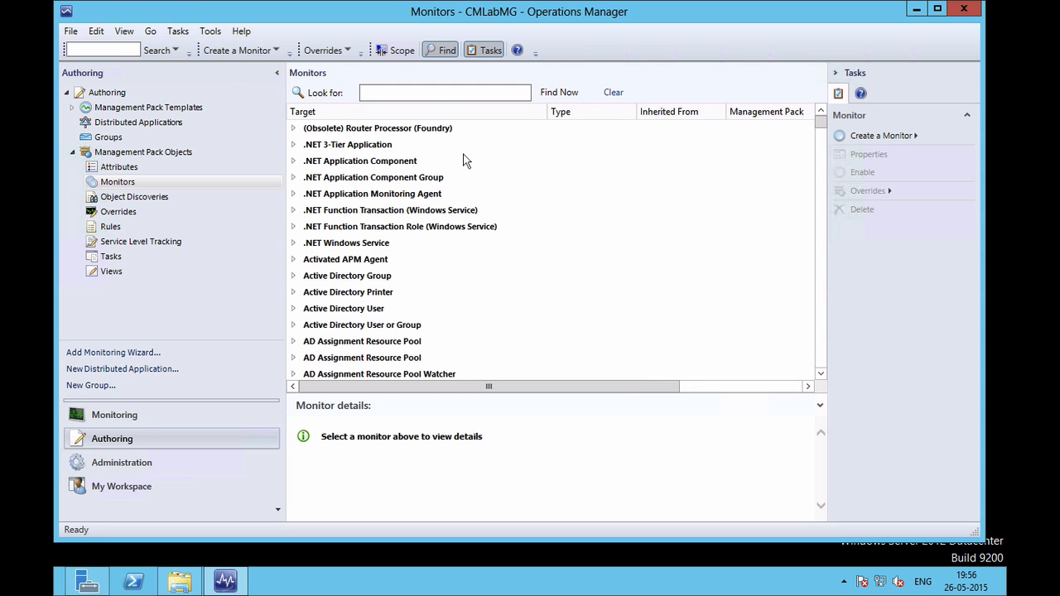
Scope the monitors to the Windows Server 2012 Logical Disk target found by searching 'logical disk'.
left_click(400, 51)
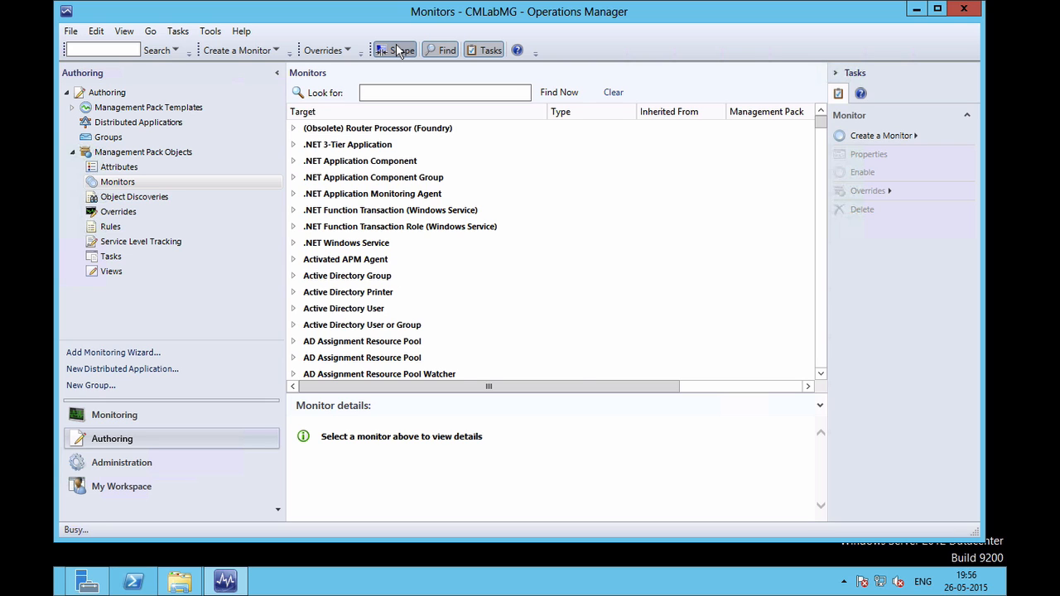
type("logical disk")
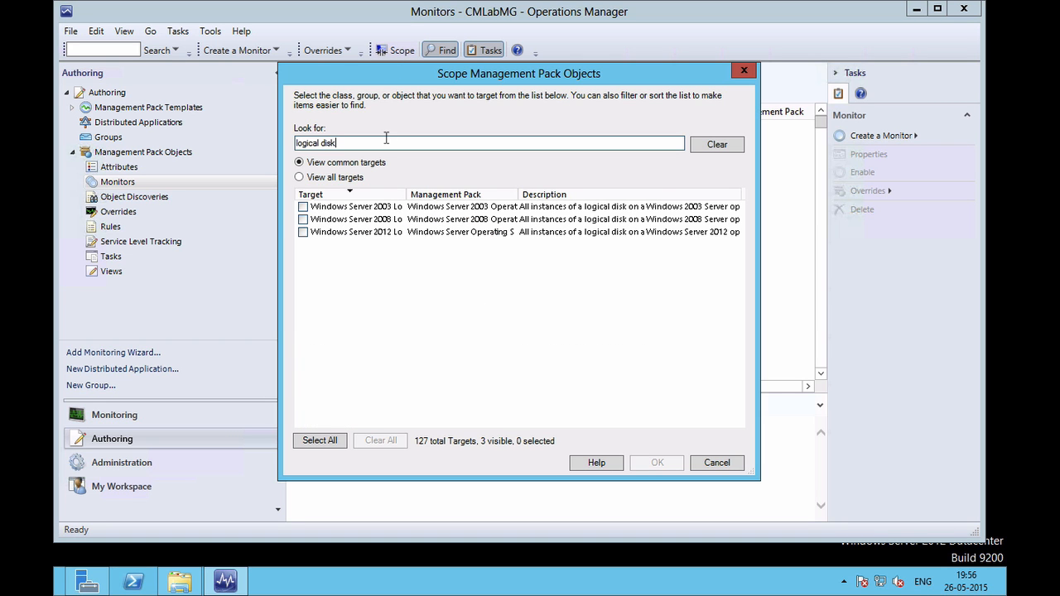
left_click(303, 232)
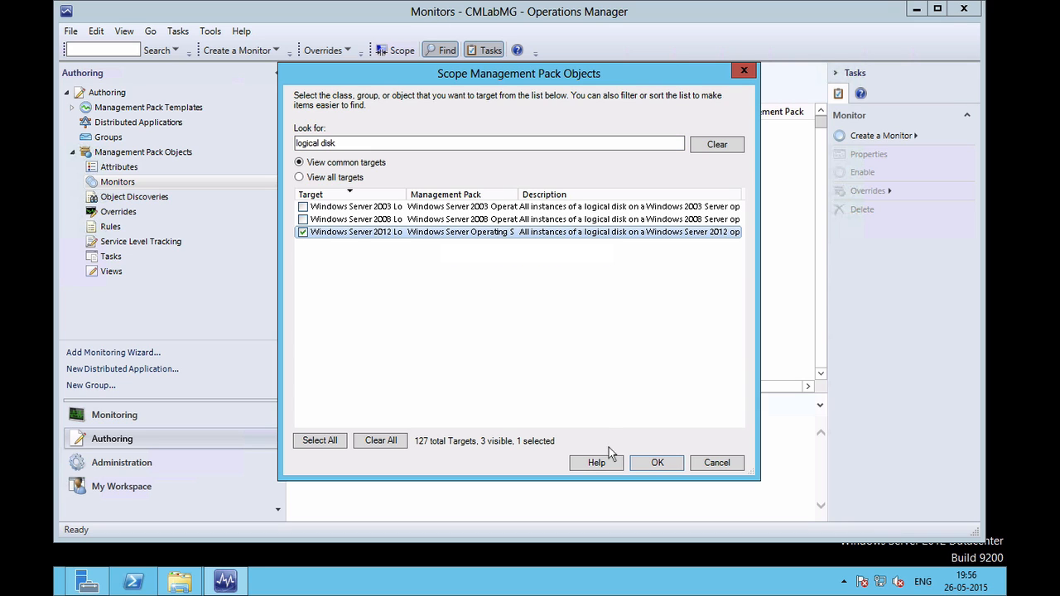
left_click(656, 462)
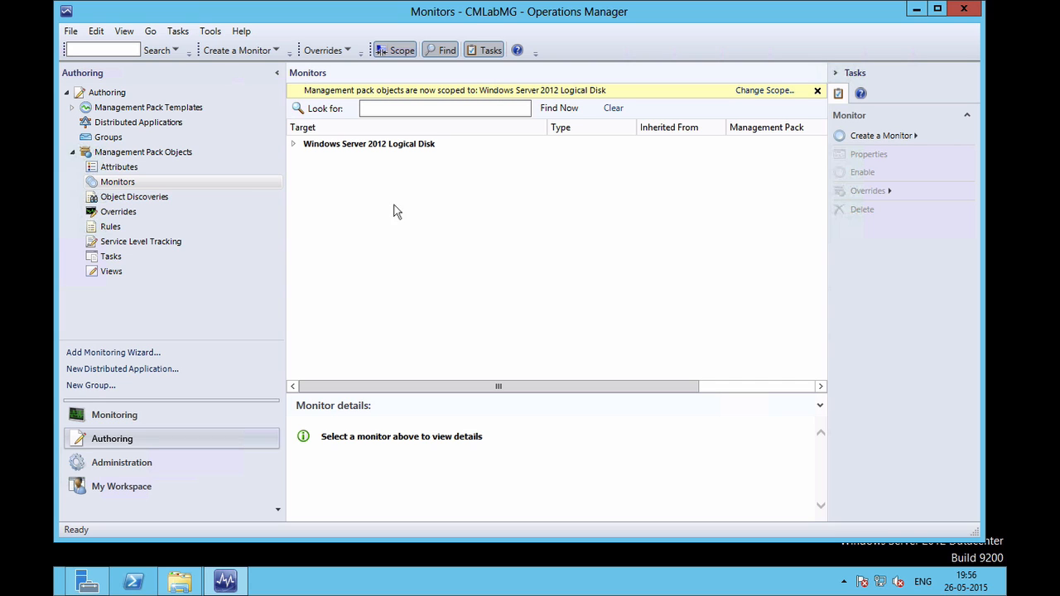
Expand Windows Server 2012 Logical Disk > Entity Health > Availability > Free Space and select Free Space (%) Low.
left_click(294, 145)
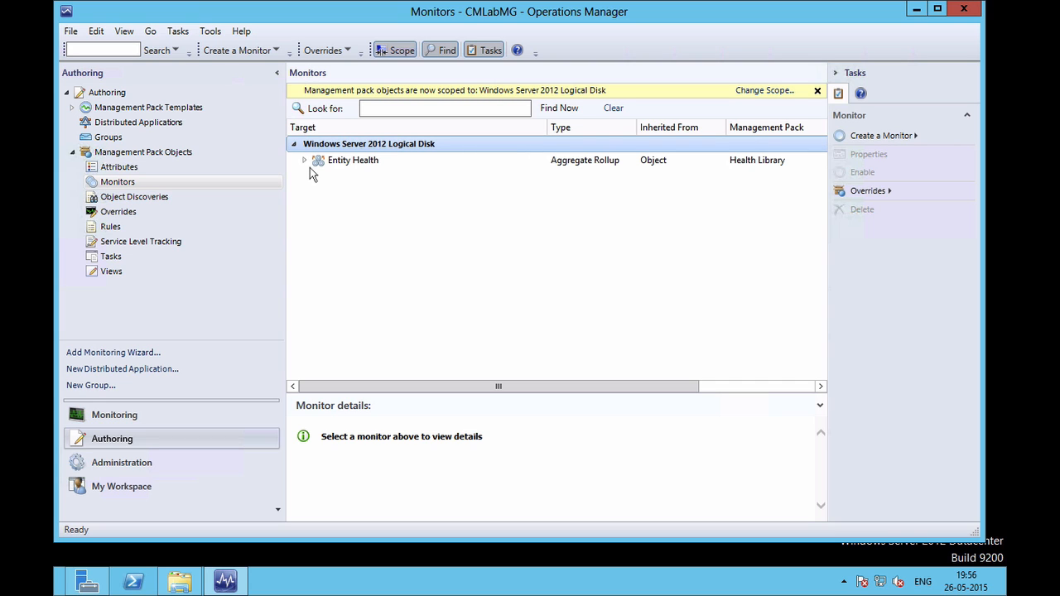
left_click(306, 164)
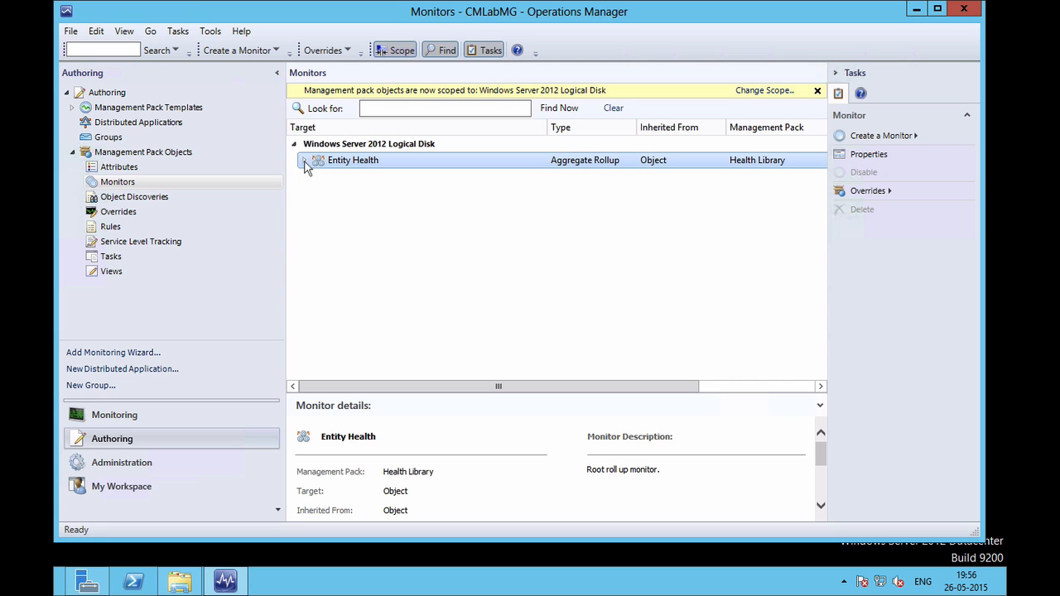
left_click(305, 162)
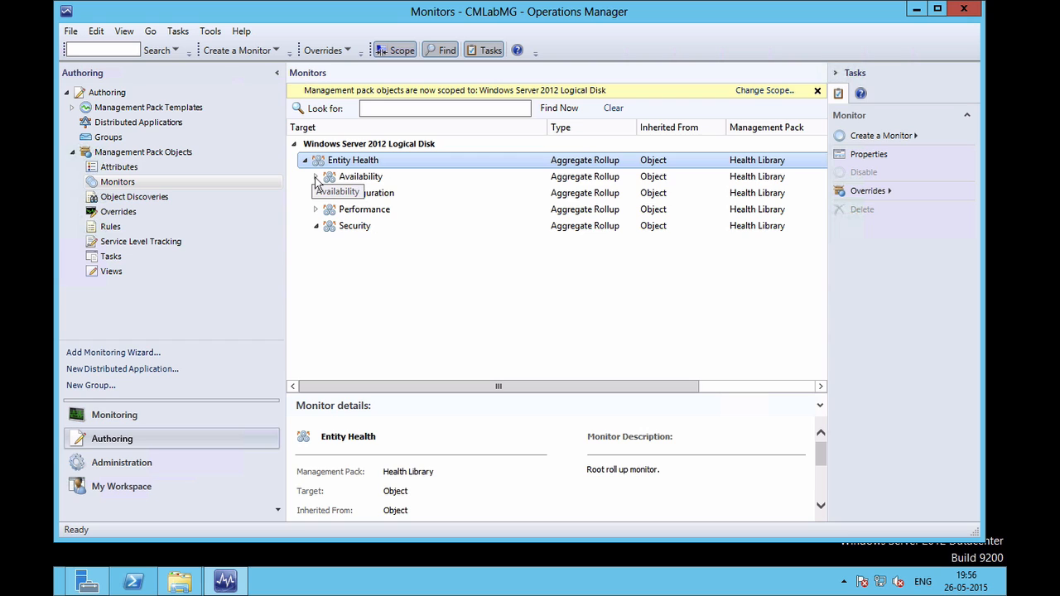
left_click(316, 177)
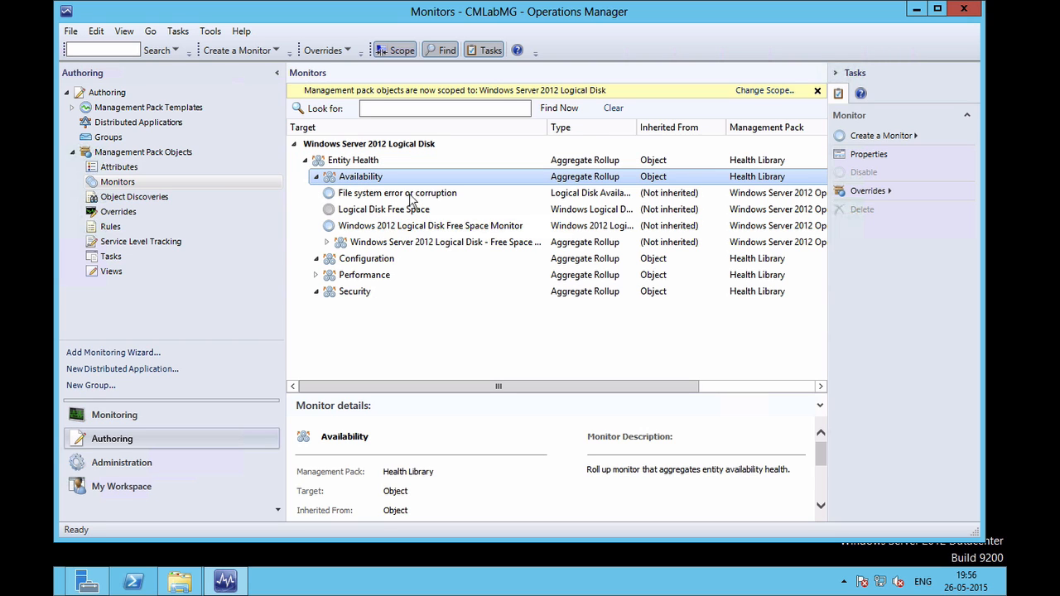
left_click(328, 243)
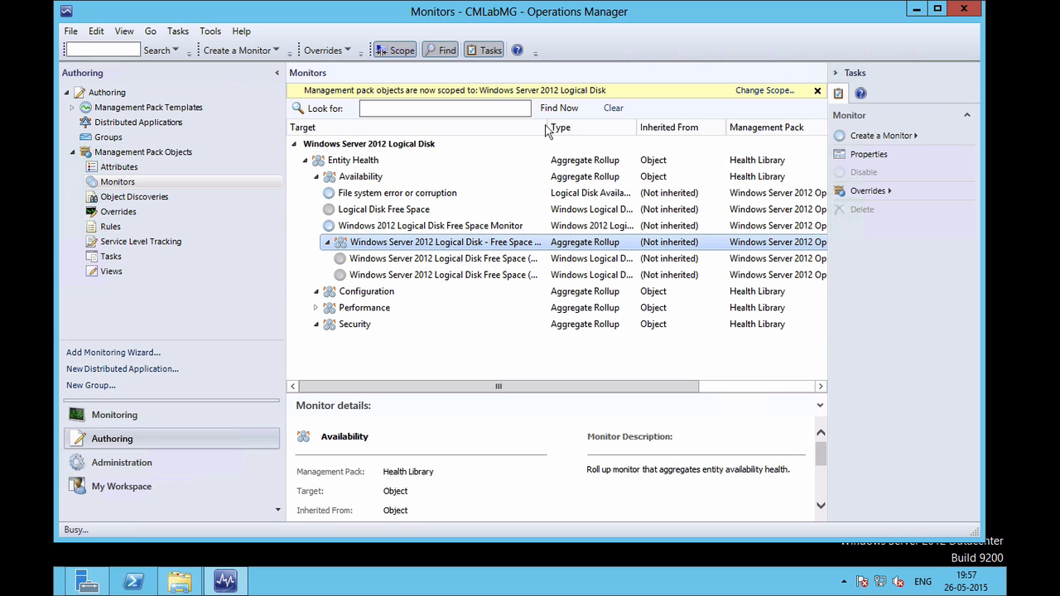
left_click(508, 260)
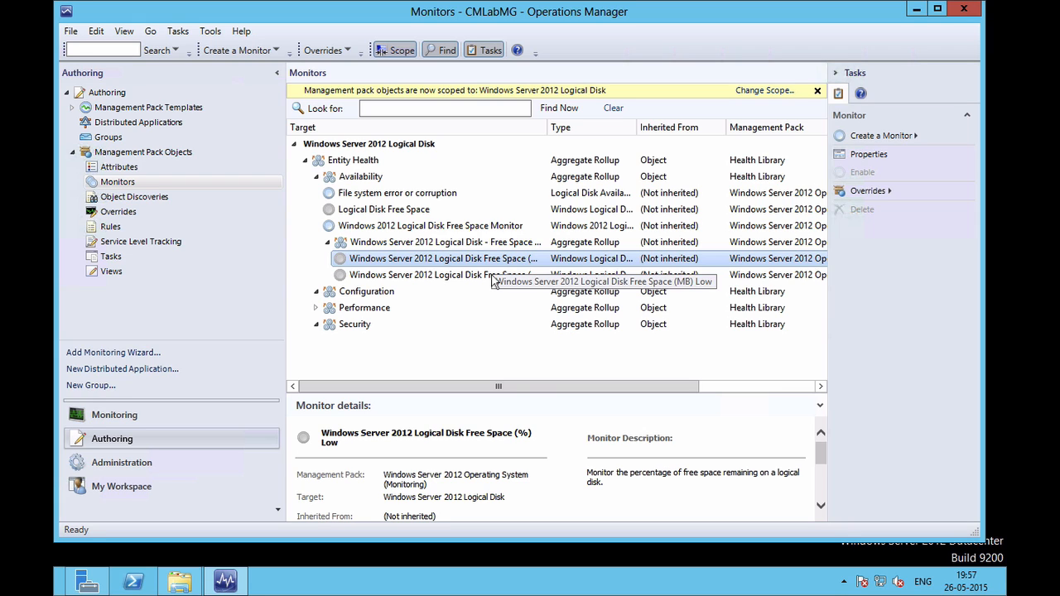
Override the Free Space (%) Low monitor for all objects of class Windows Server 2012 Logical Disk.
right_click(494, 261)
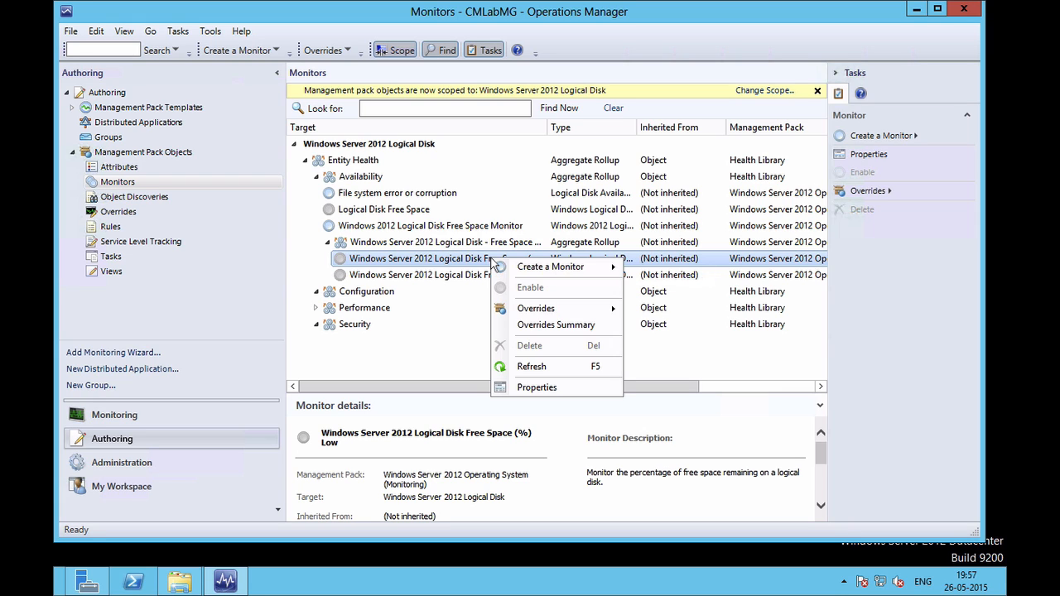
mouse_move(552, 311)
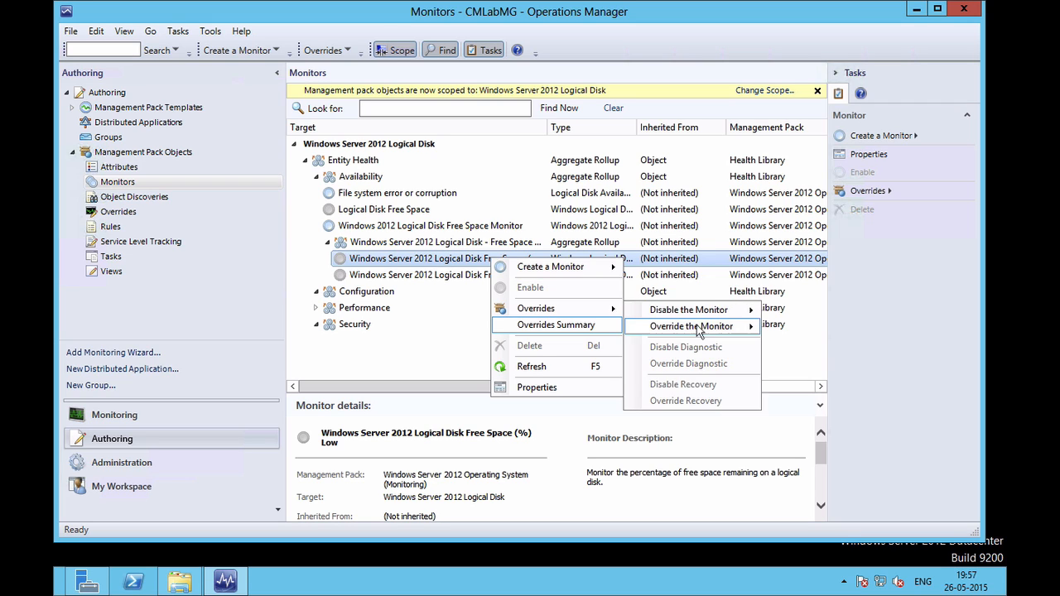
mouse_move(585, 313)
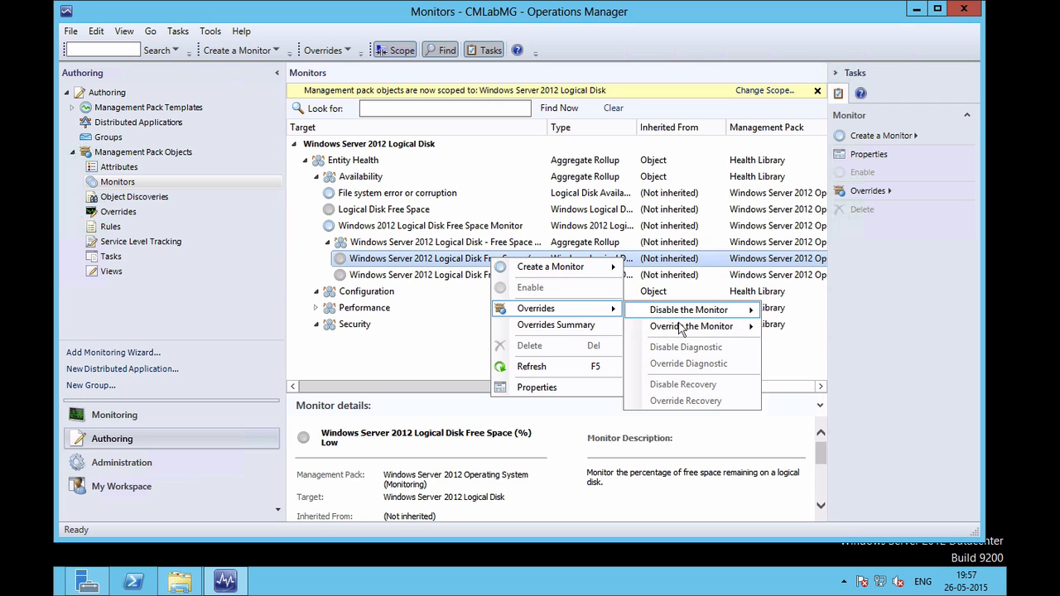
mouse_move(684, 327)
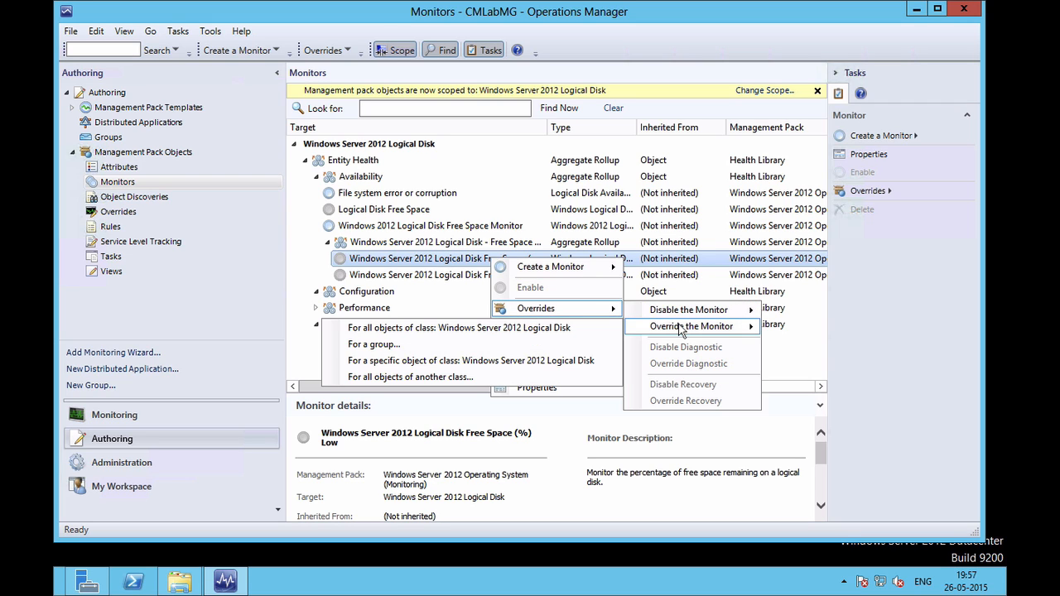
left_click(561, 329)
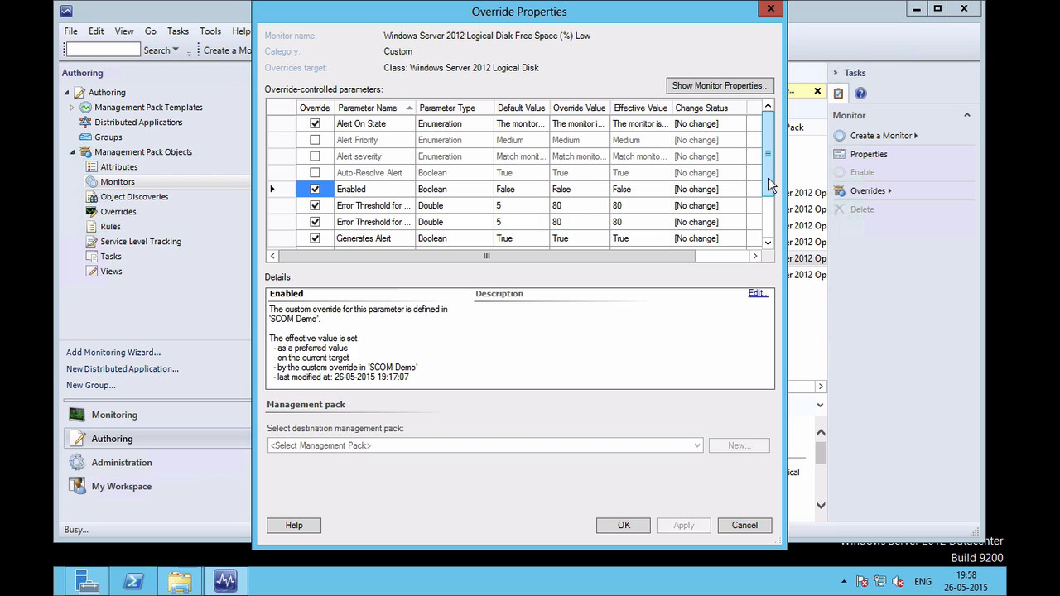
Set the IntervalSeconds override value from 60 to 600 and apply it.
left_click_drag(769, 185, 770, 217)
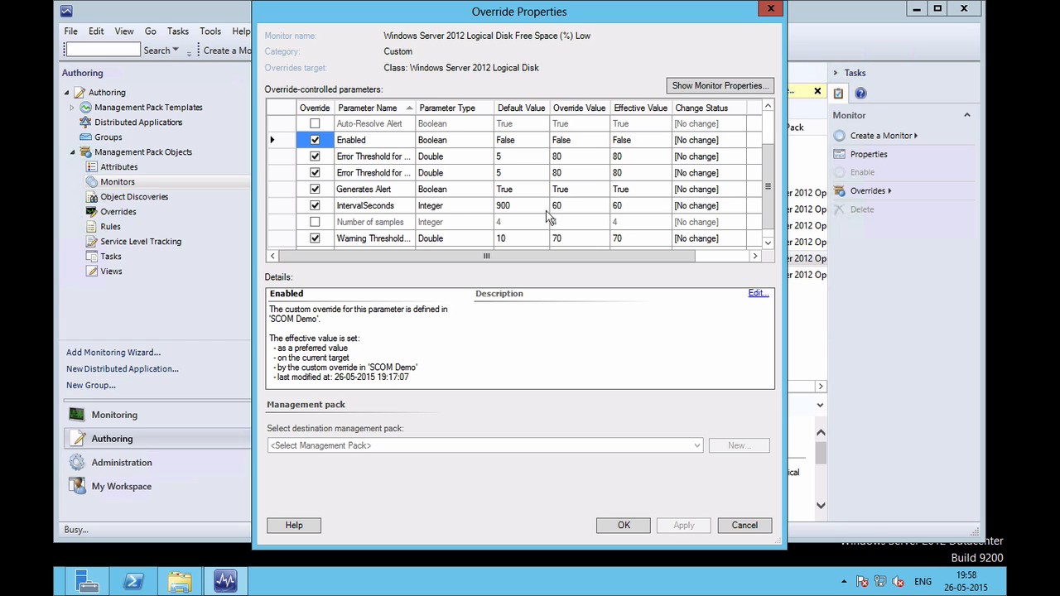
left_click(581, 205)
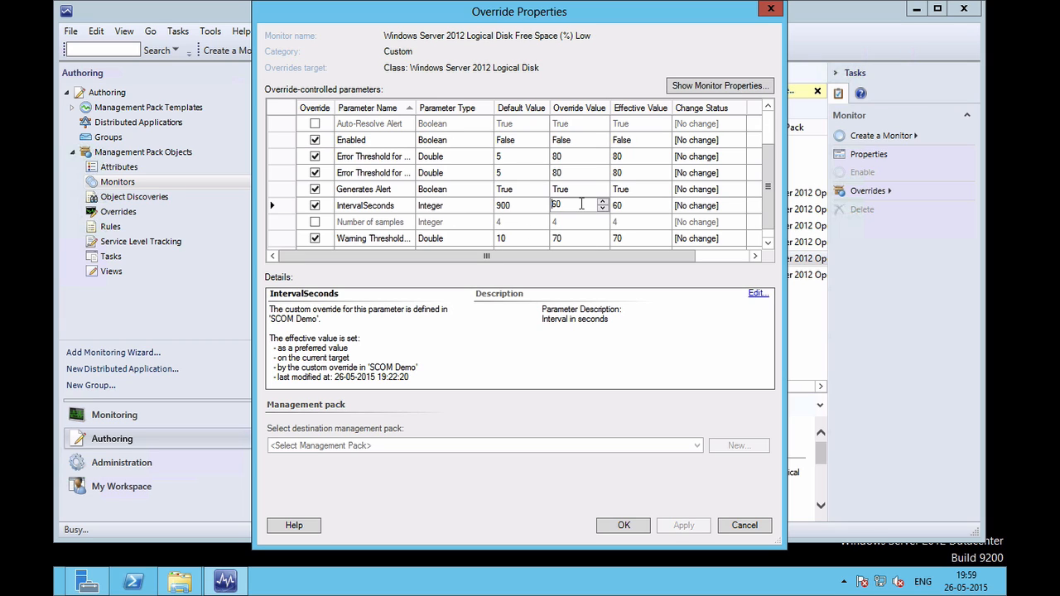
key("BackSpace")
key("BackSpace")
type("600")
left_click(637, 208)
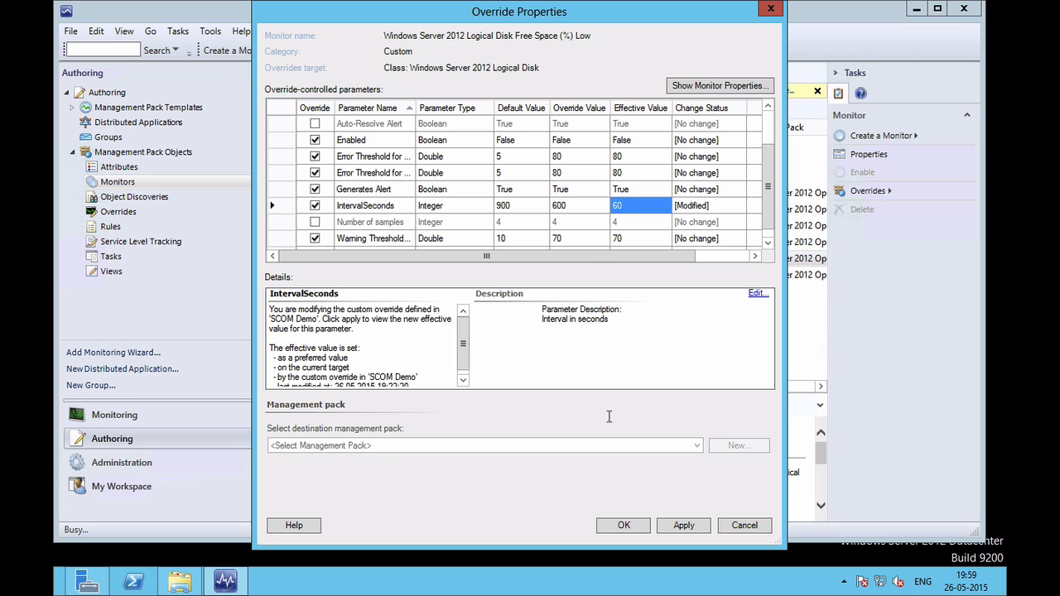
left_click(683, 525)
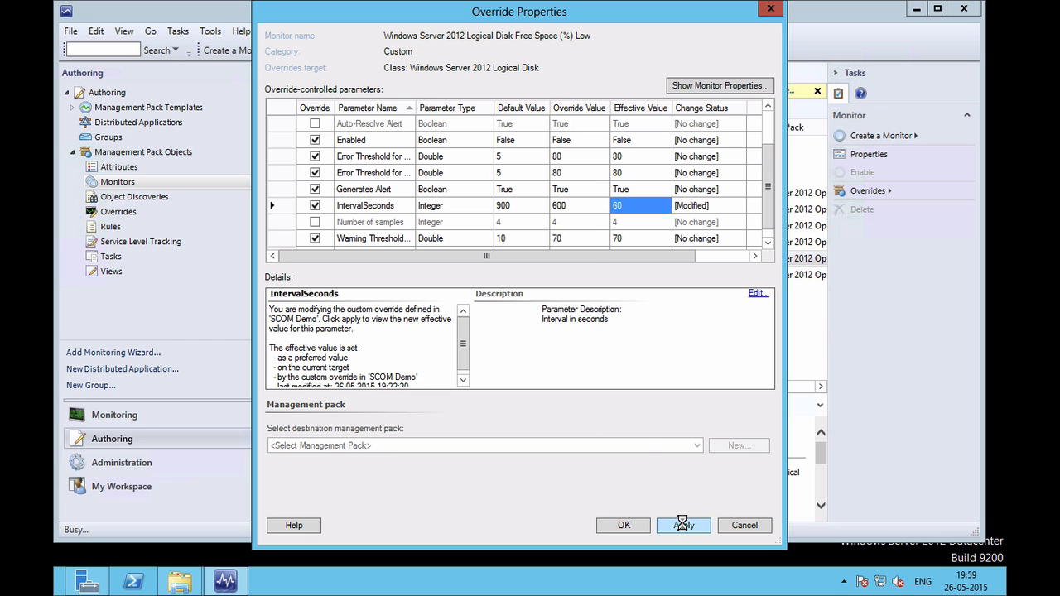